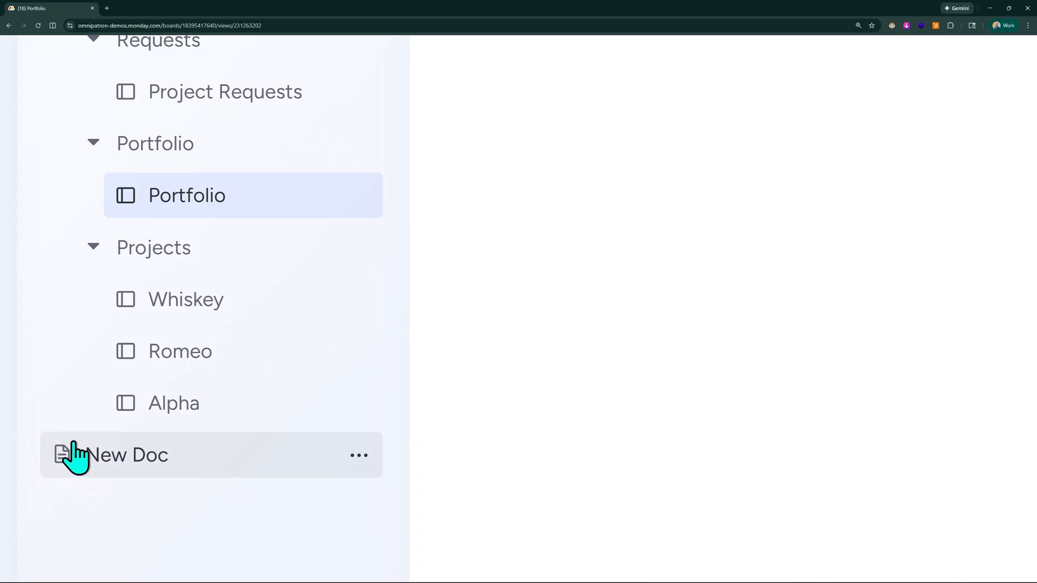
Start a new doc from a template in the Project Portfolio Management workspace.
scroll(183, 472, down, 5)
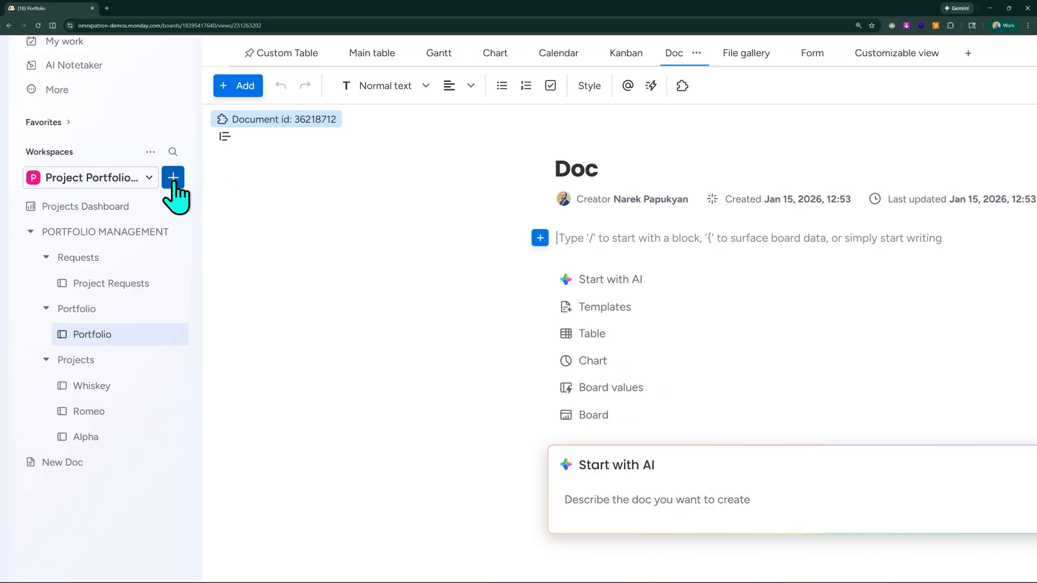
click(172, 178)
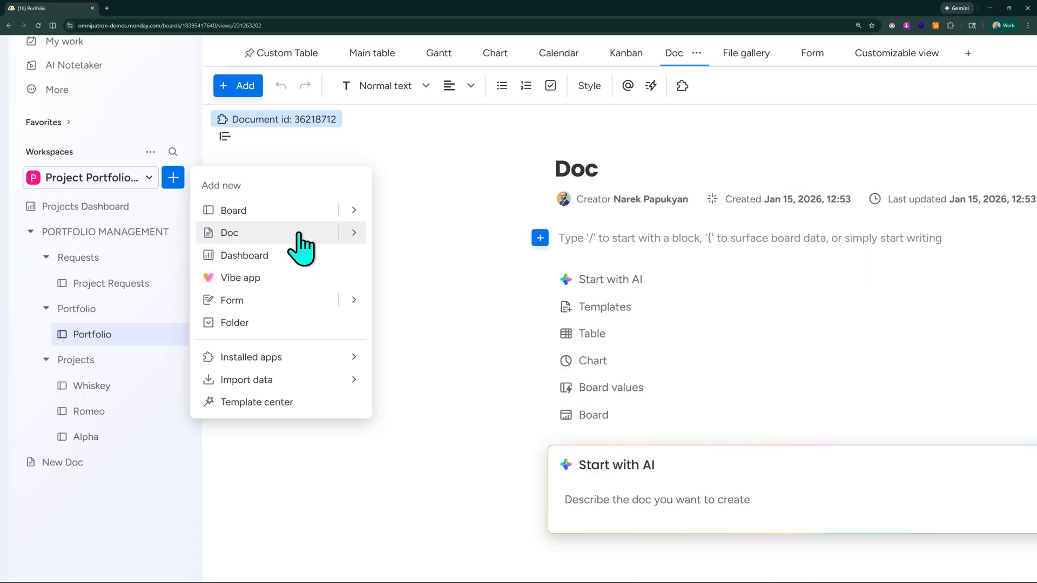
click(351, 231)
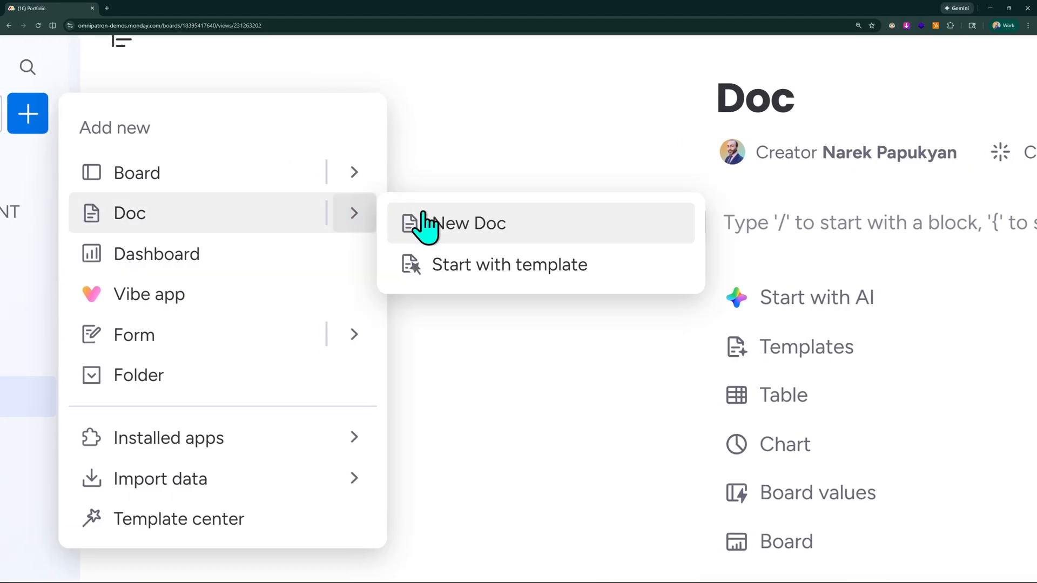
click(520, 266)
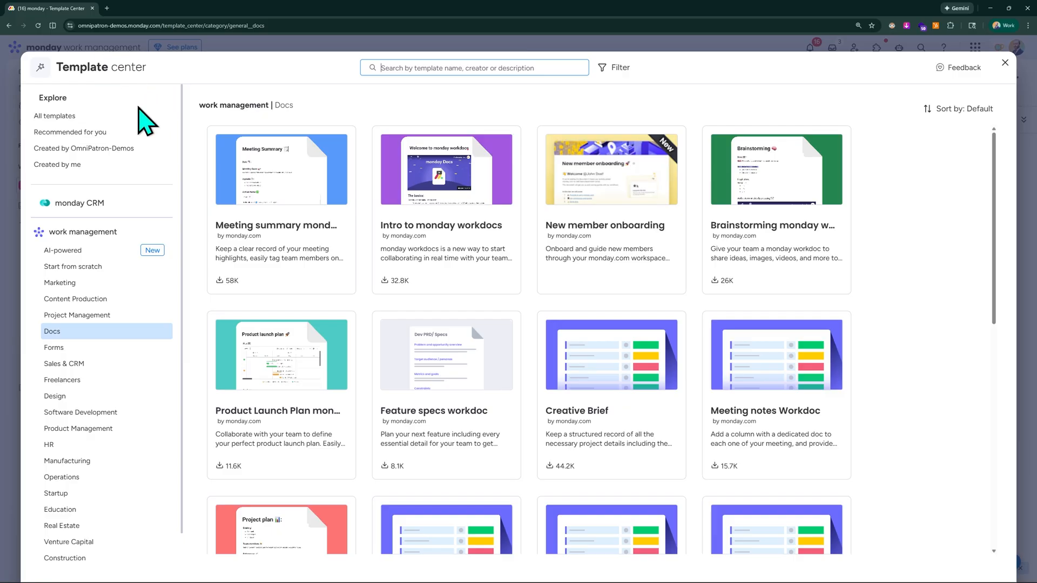
Browse the work management template categories, including Sales & CRM, Freelancers, Design, Software Development and Education.
key(ctrl+plus)
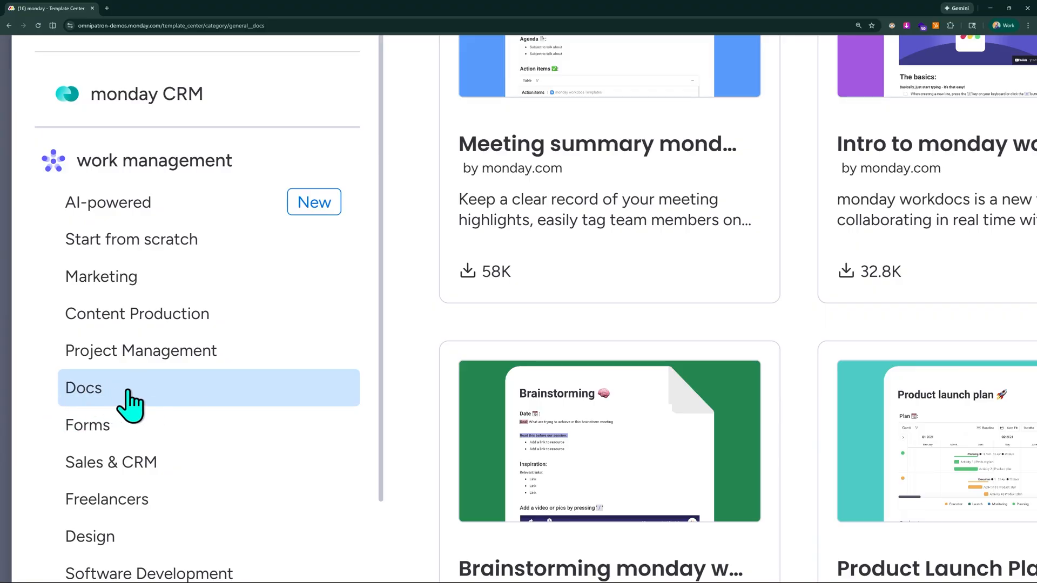
scroll(130, 402, down, 2)
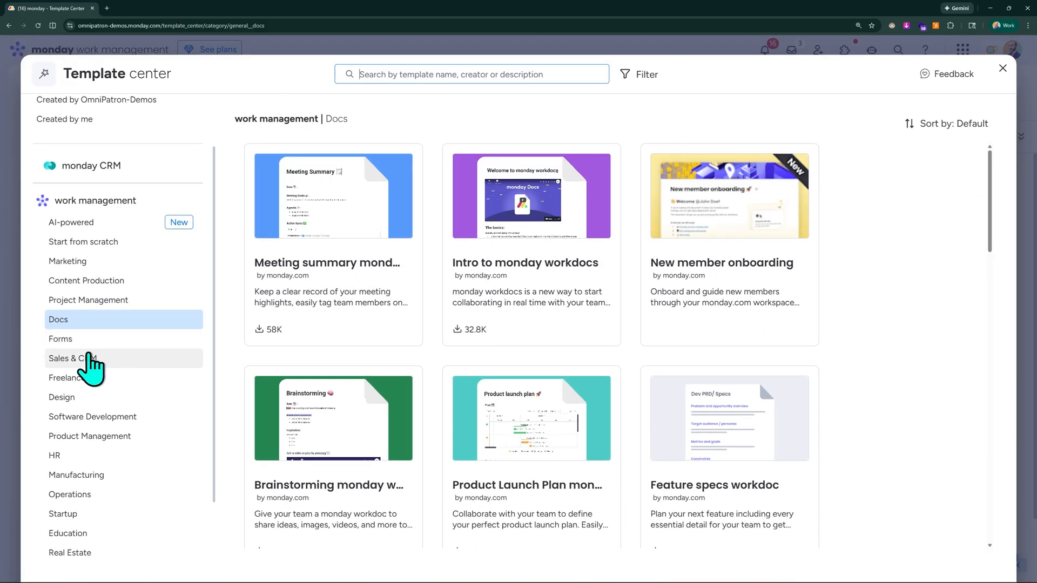
click(110, 313)
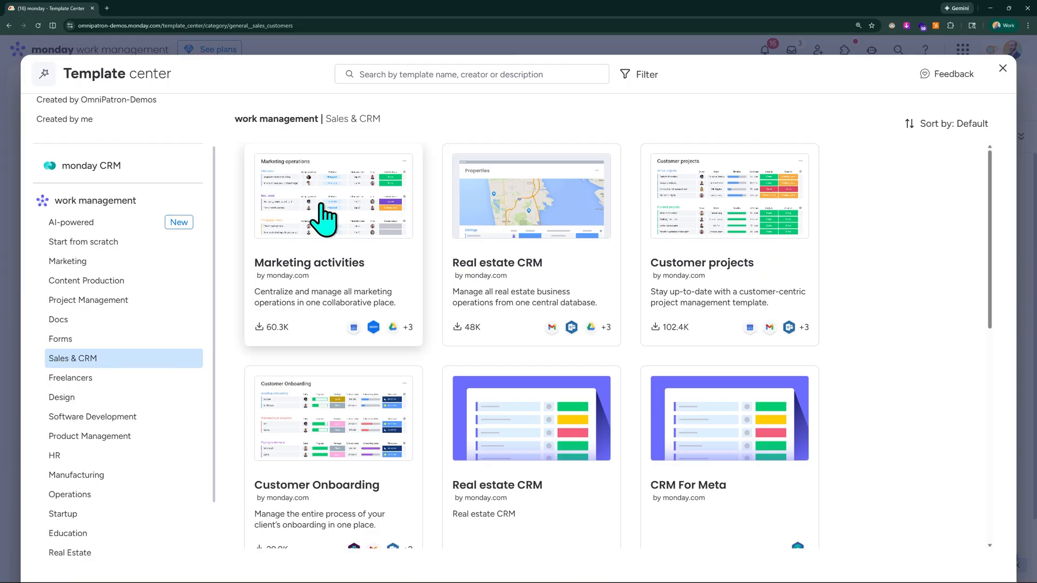
click(76, 378)
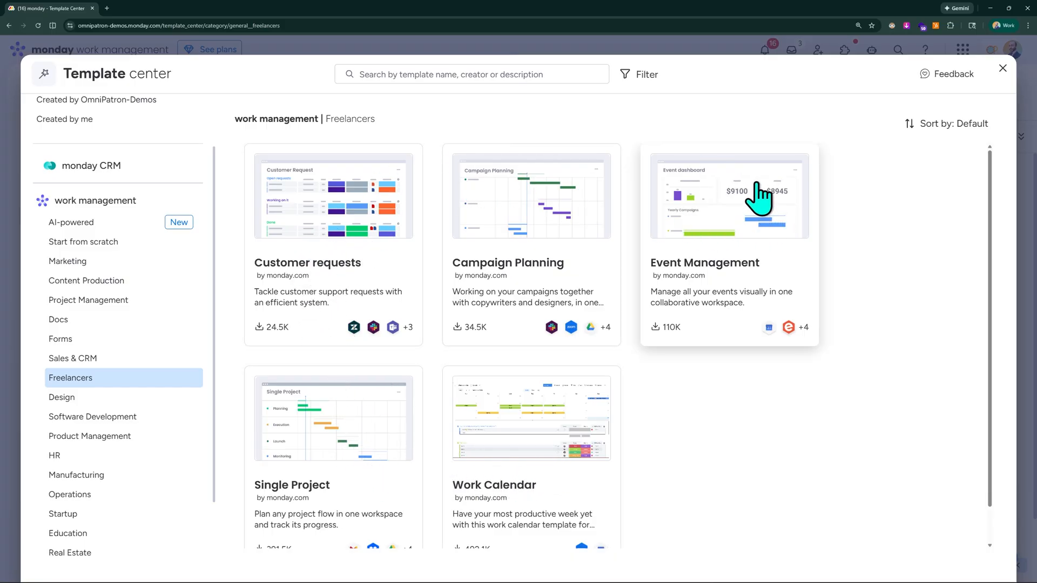
click(93, 399)
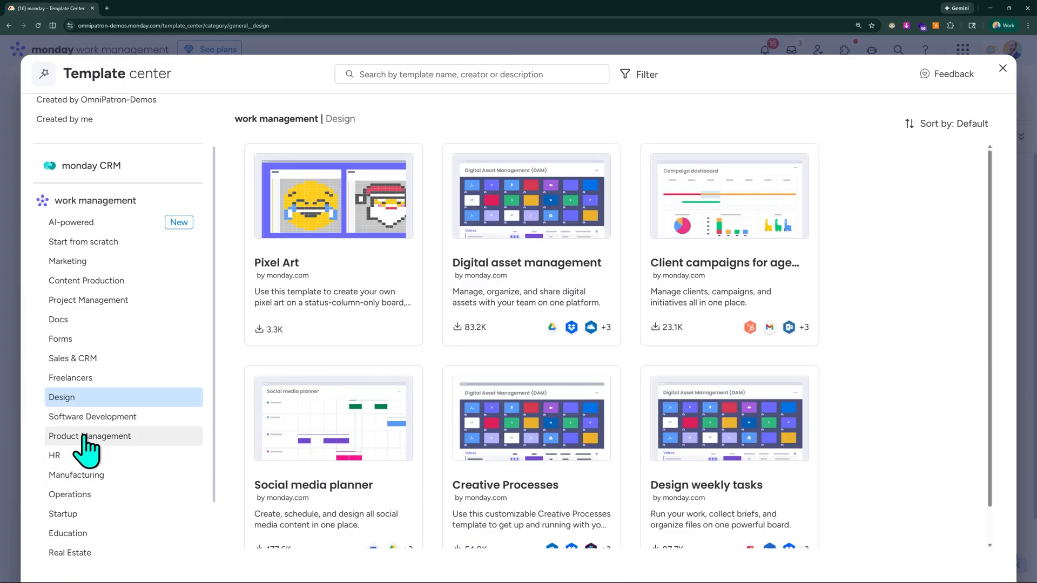
click(110, 420)
scroll(117, 426, down, 2)
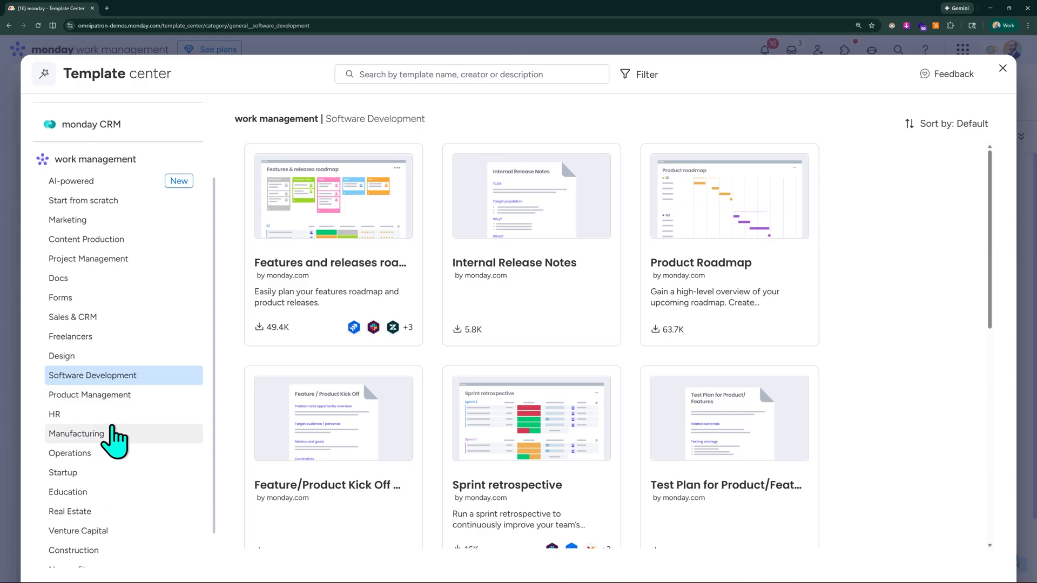
click(94, 446)
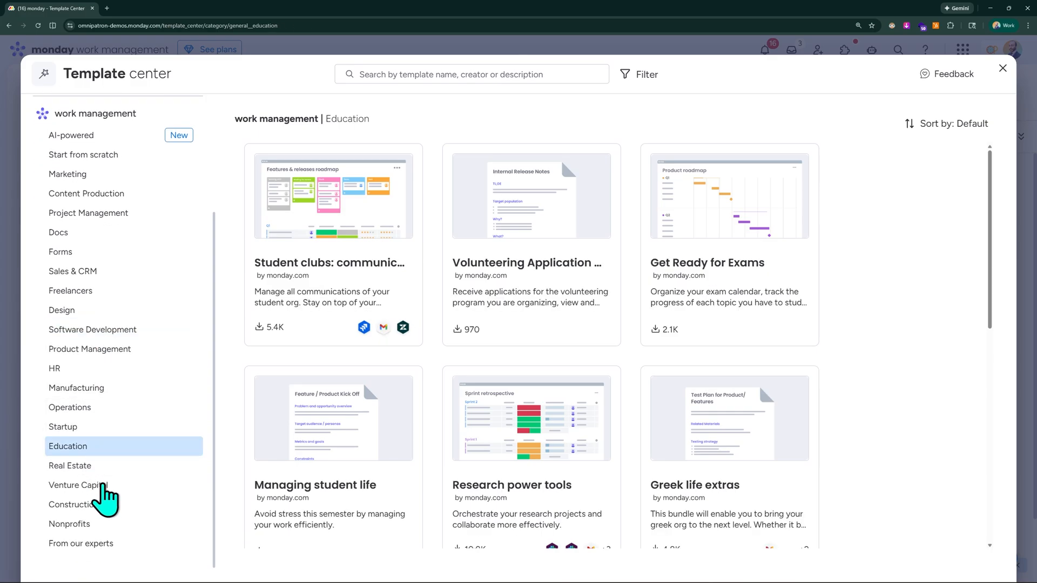
scroll(141, 335, up, 3)
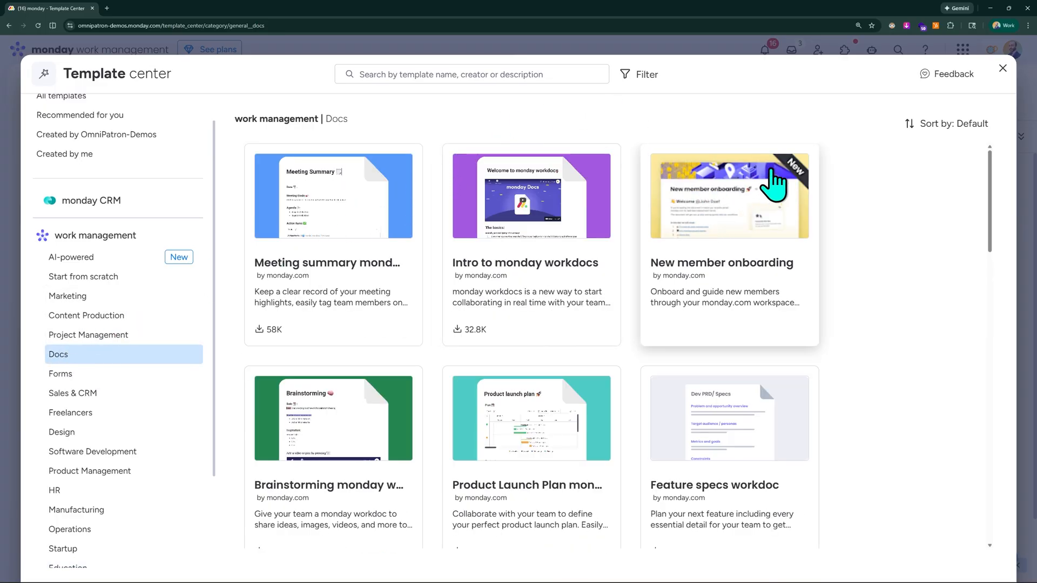
Choose the Project Plan monday workdoc template from the Docs category and use it in the current Project Portfolio Management workspace.
key(ctrl+minus)
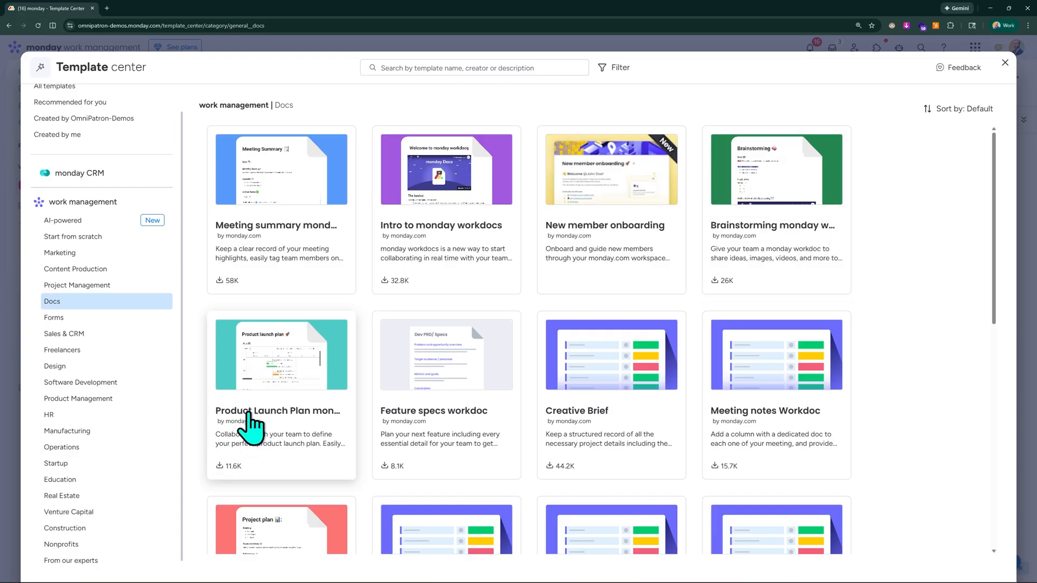
scroll(273, 387, down, 5)
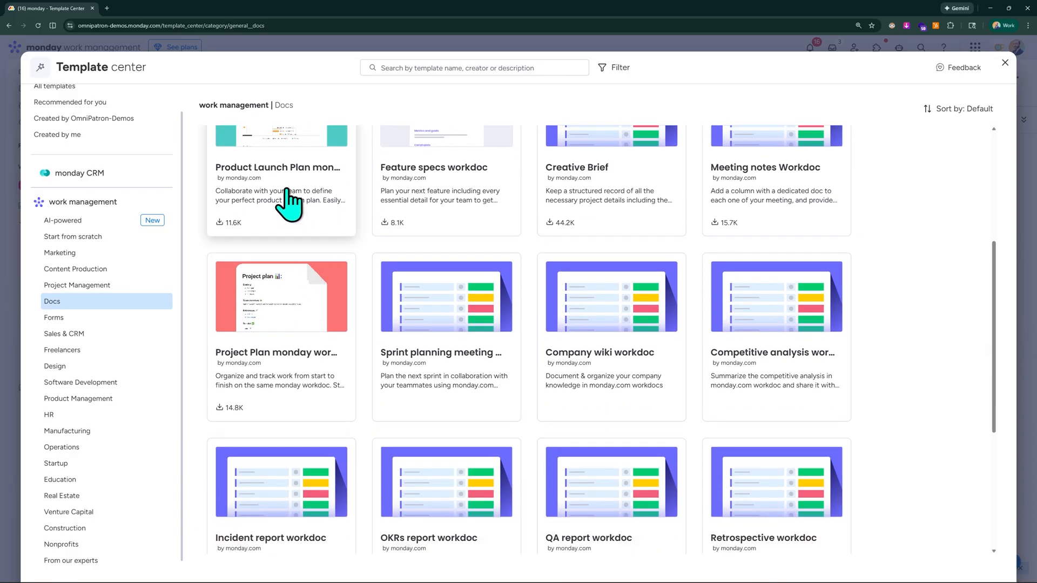
scroll(416, 295, down, 5)
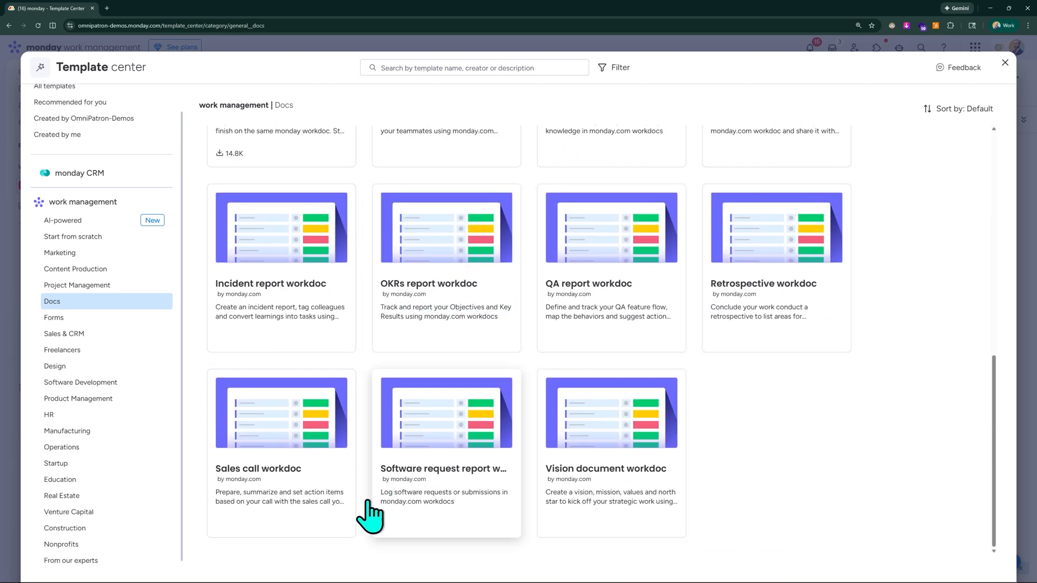
scroll(500, 363, up, 8)
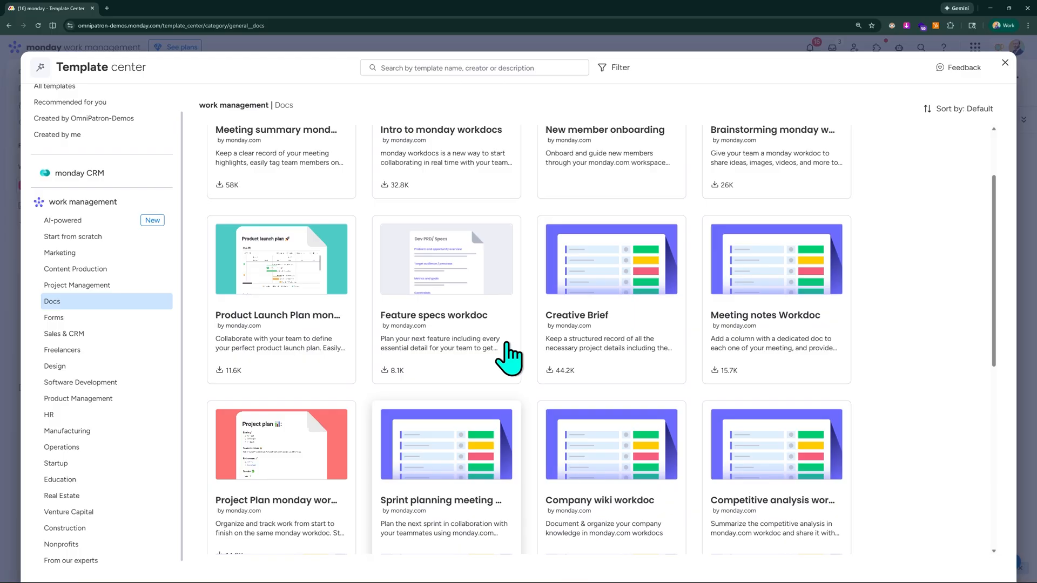
scroll(507, 354, down, 2)
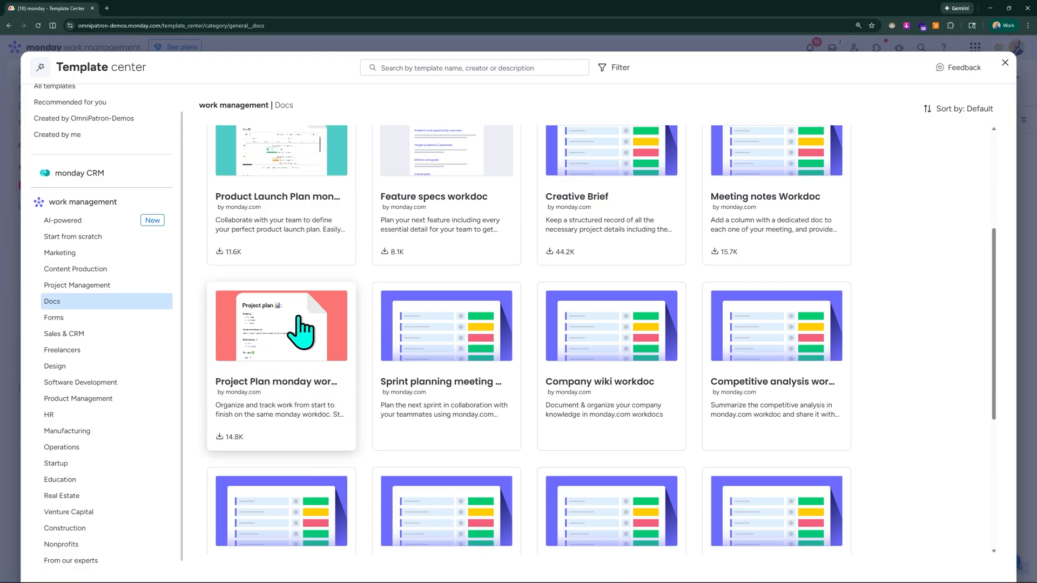
click(298, 319)
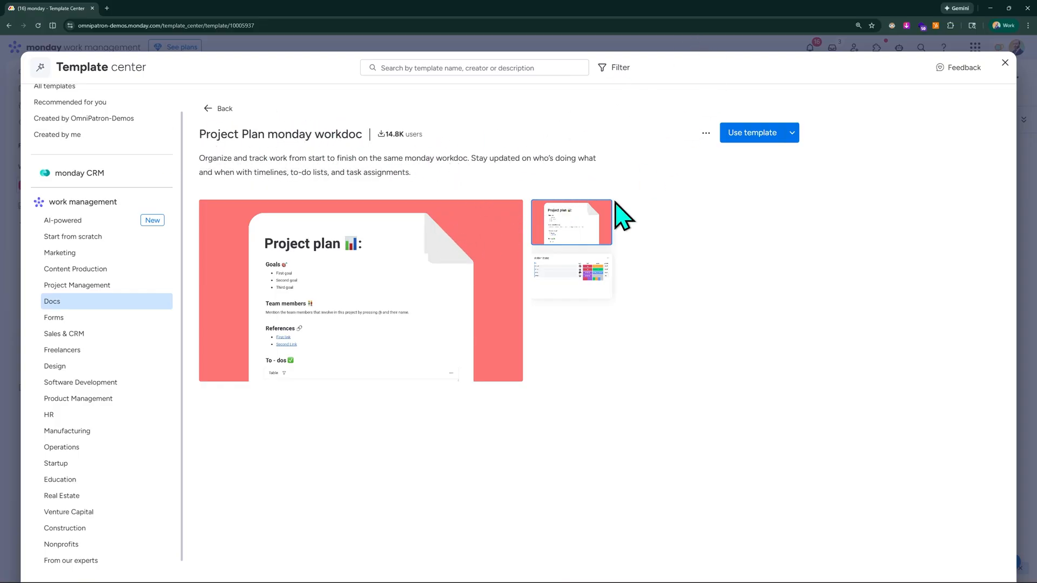
click(792, 135)
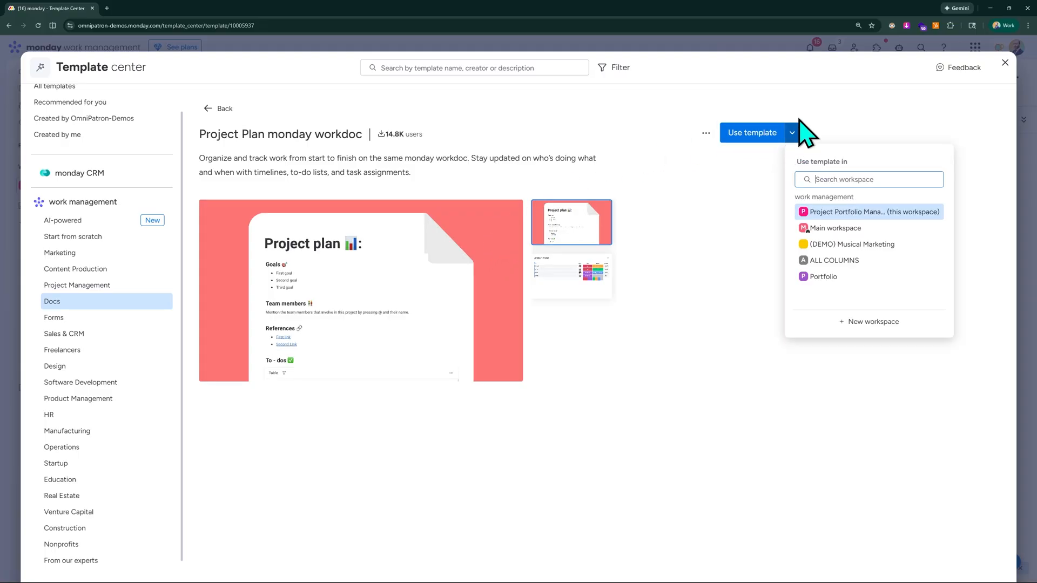
click(855, 213)
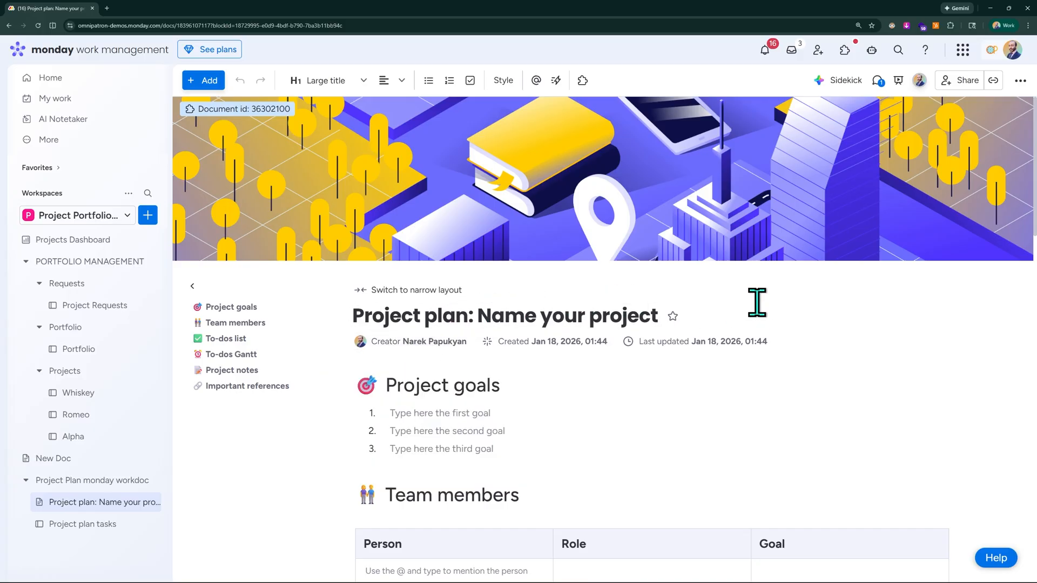
Review the project plan doc's sections, from project goals and team members through the to-dos list and Gantt to notes and references.
scroll(710, 313, down, 2)
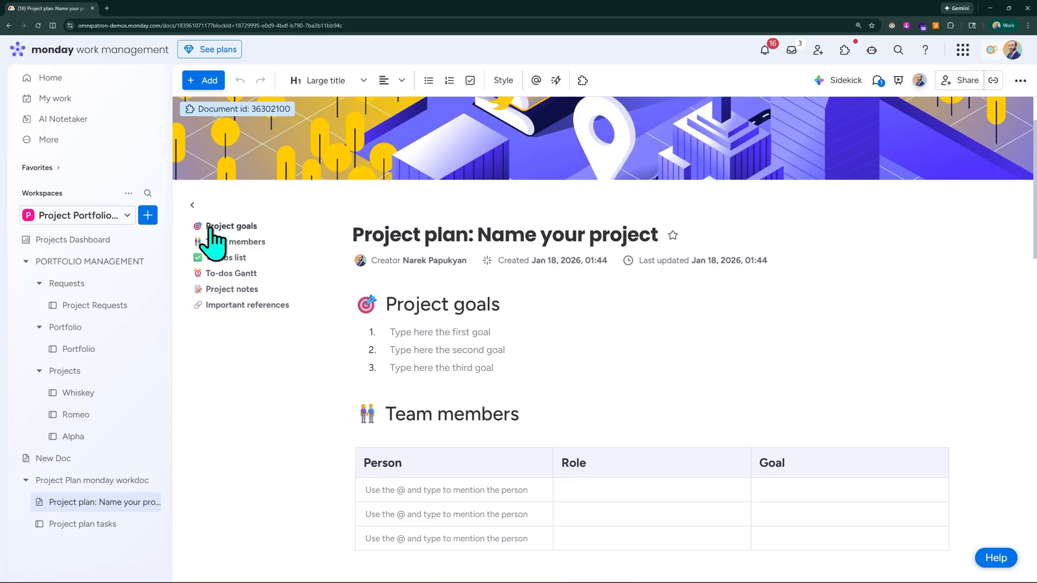
click(231, 275)
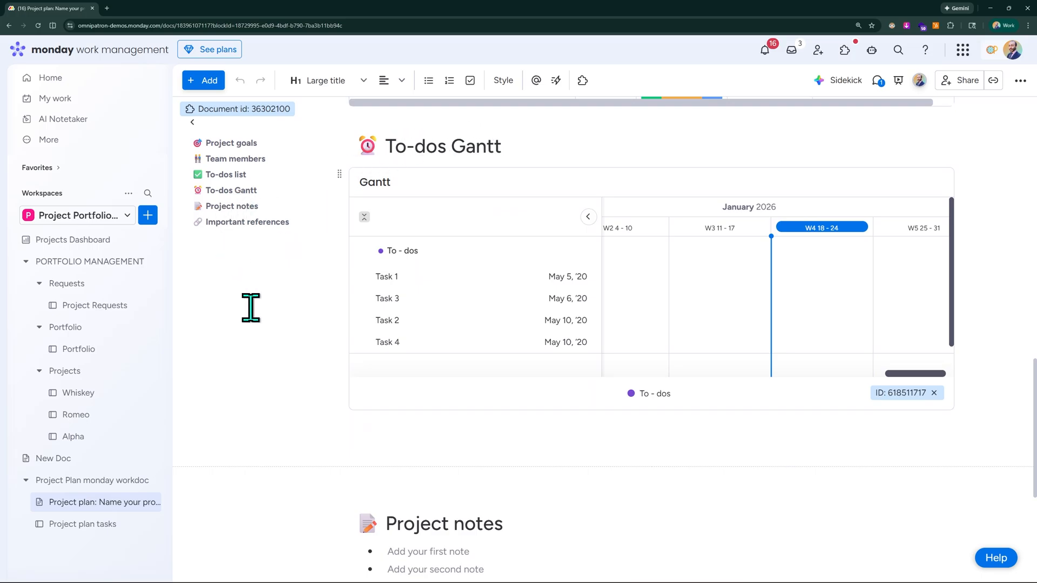
scroll(273, 424, up, 20)
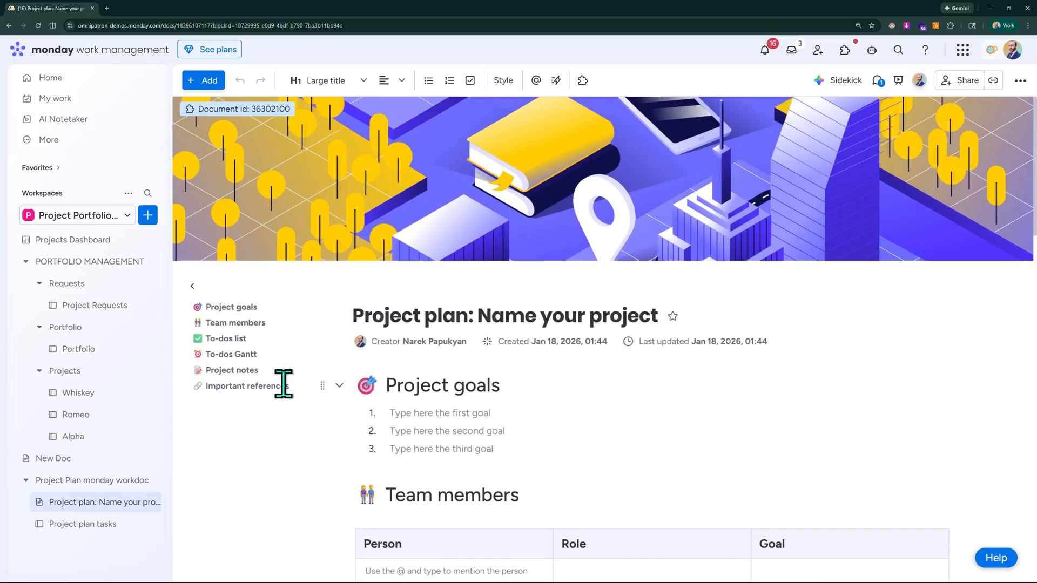
scroll(283, 381, down, 5)
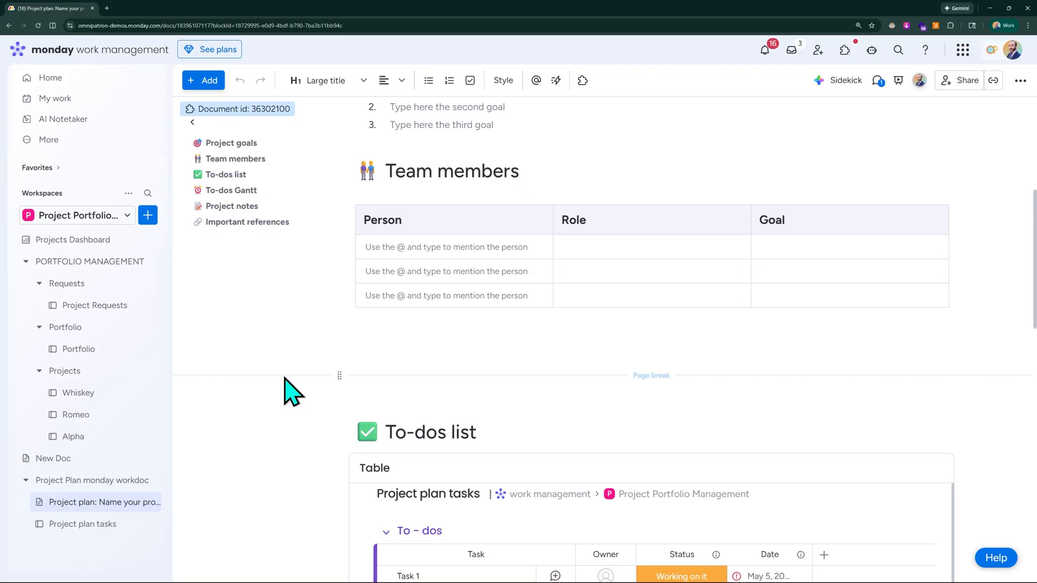
scroll(285, 378, down, 3)
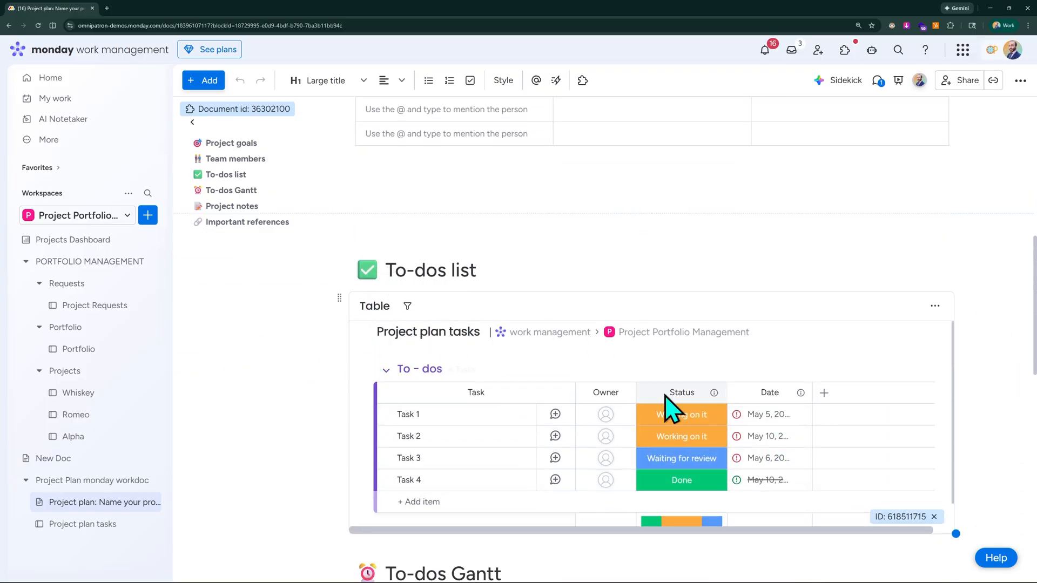
scroll(389, 435, down, 5)
scroll(290, 421, down, 2)
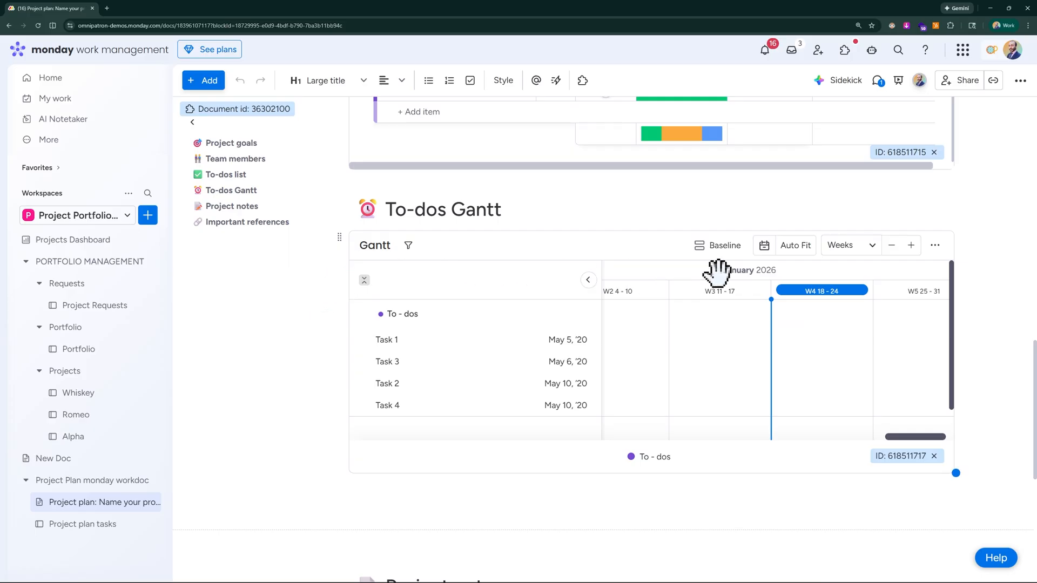
scroll(319, 347, down, 6)
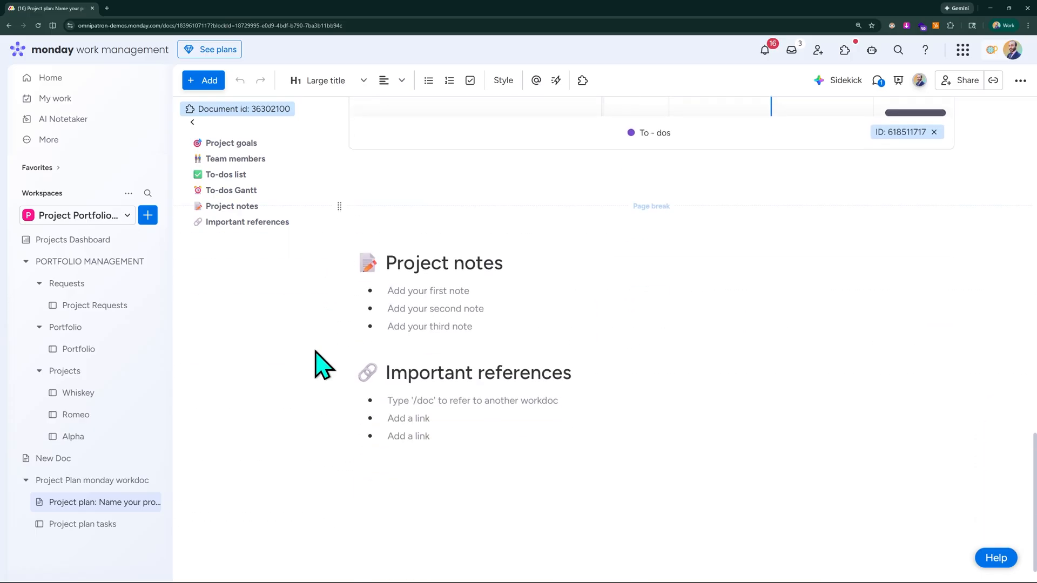
scroll(722, 416, up, 9)
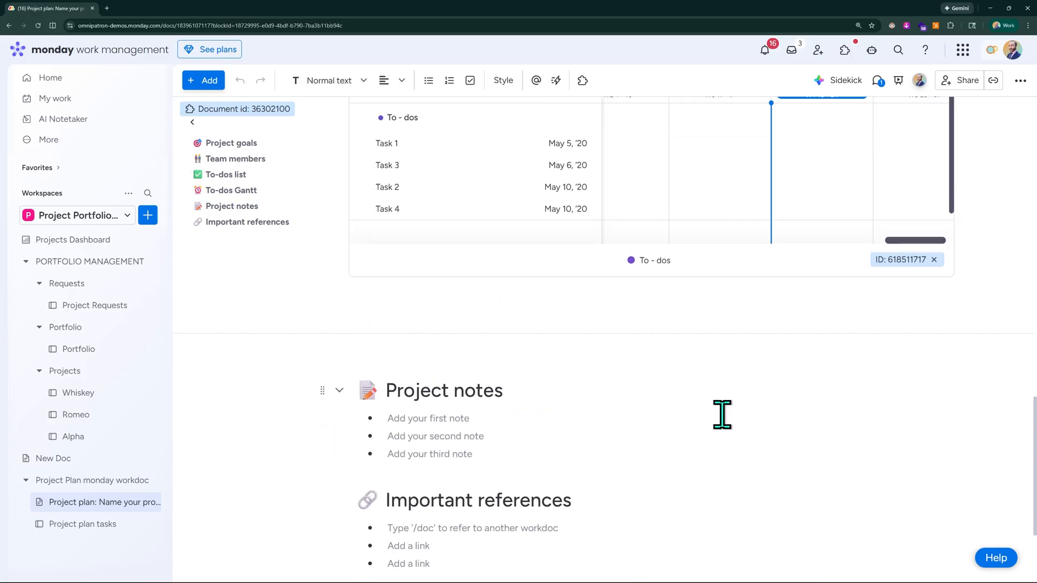
scroll(324, 348, up, 13)
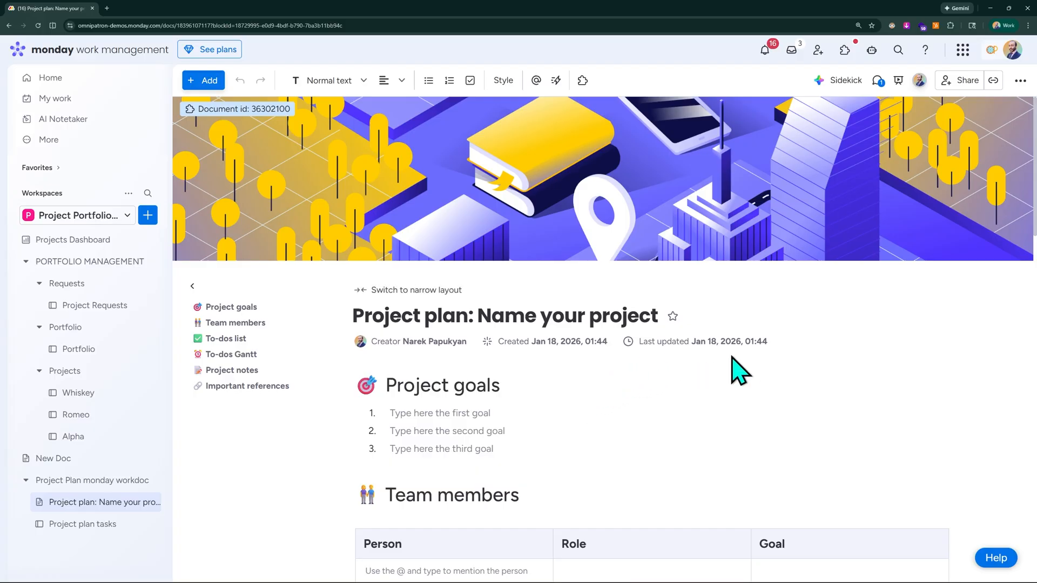
Examine the types of content that can be added to the doc, such as text styles, widgets, tables and board values.
key(ctrl+minus)
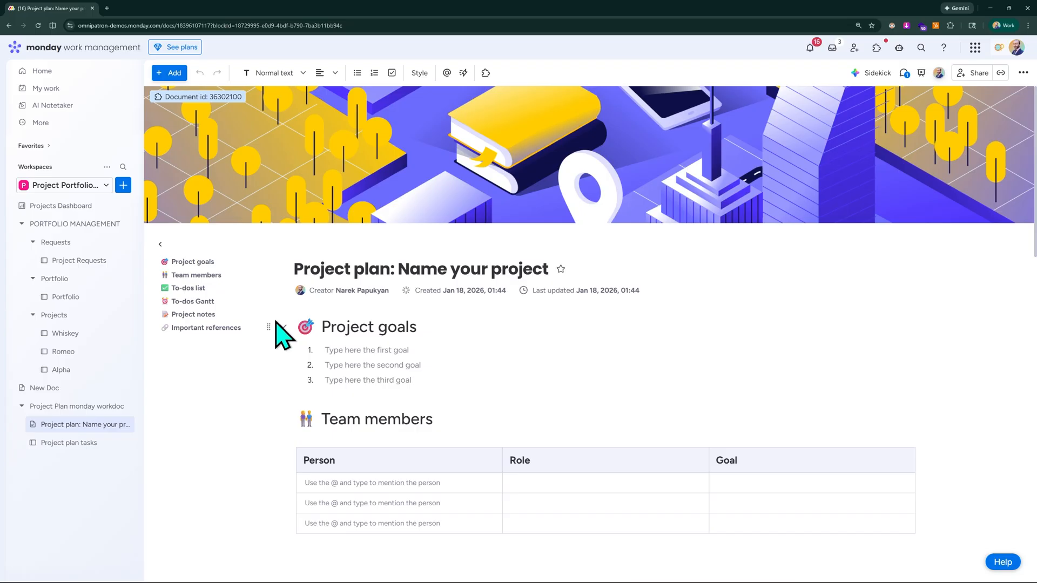
click(174, 74)
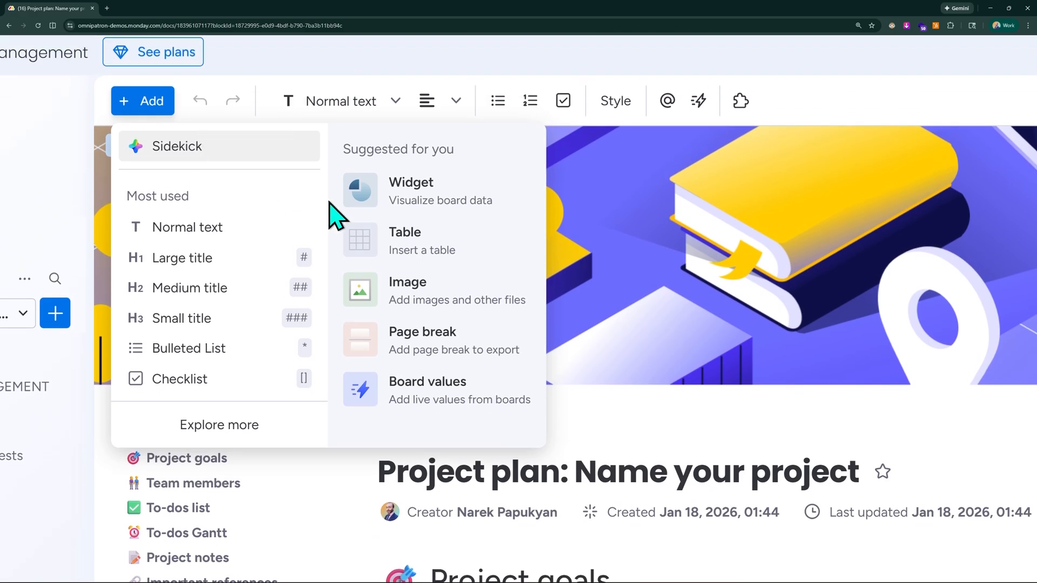
scroll(341, 185, left, 1)
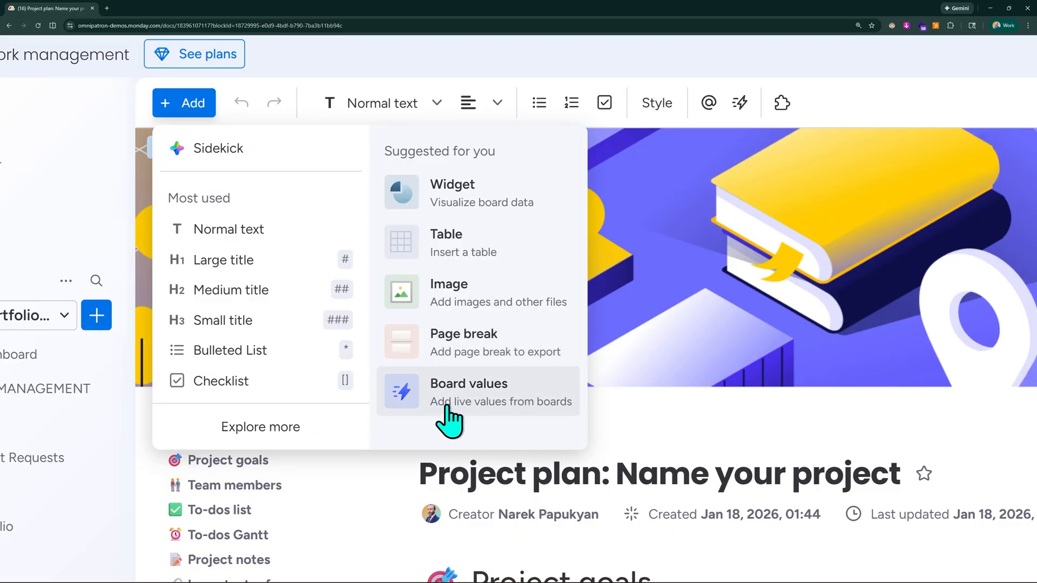
click(666, 460)
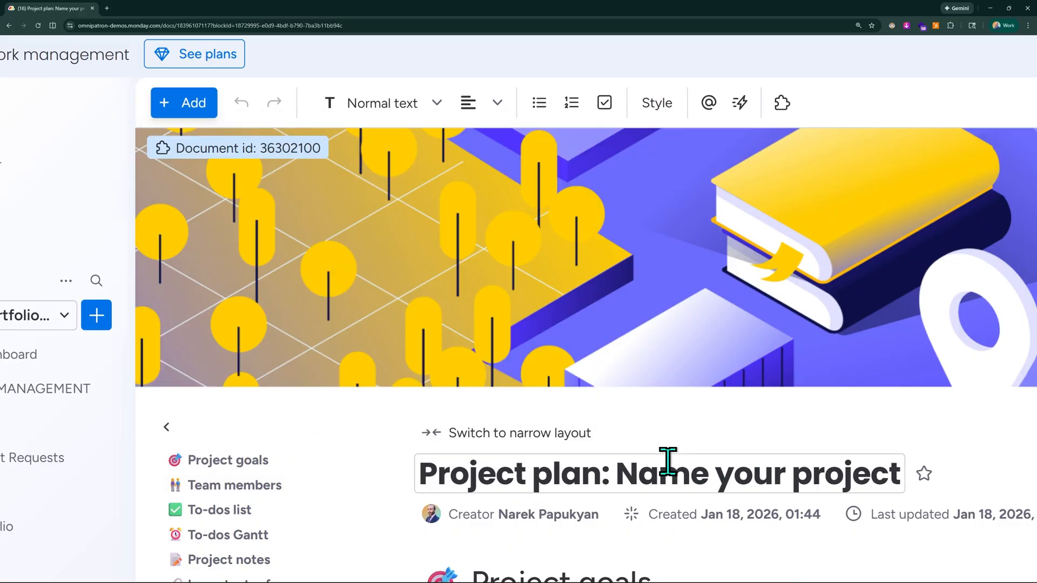
Insert the item name of TEST PROJECT from the Portfolio board as a live board value in the first project goal.
scroll(667, 461, down, 2)
scroll(697, 314, down, 3)
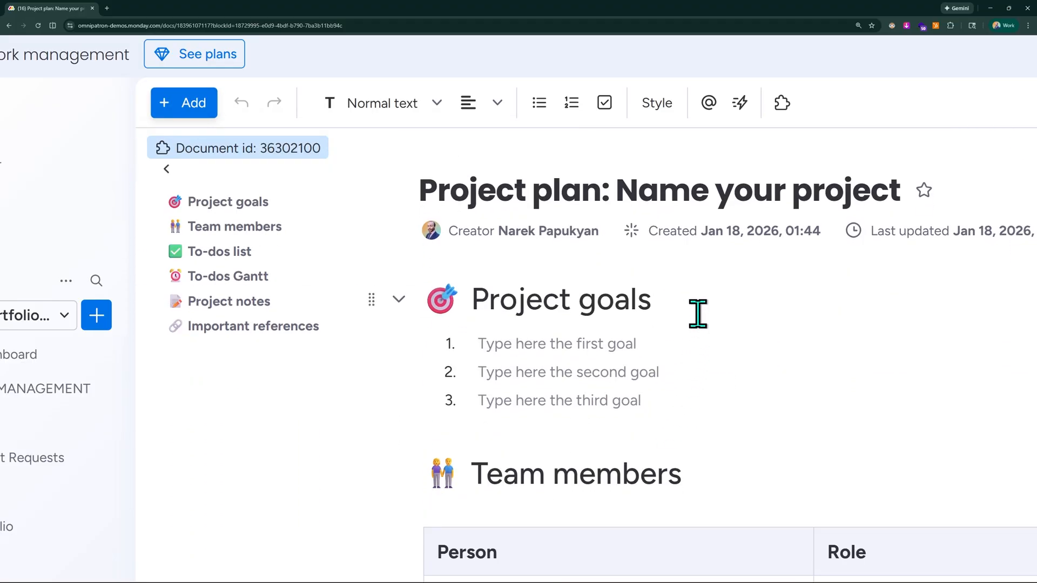
click(643, 343)
text({)
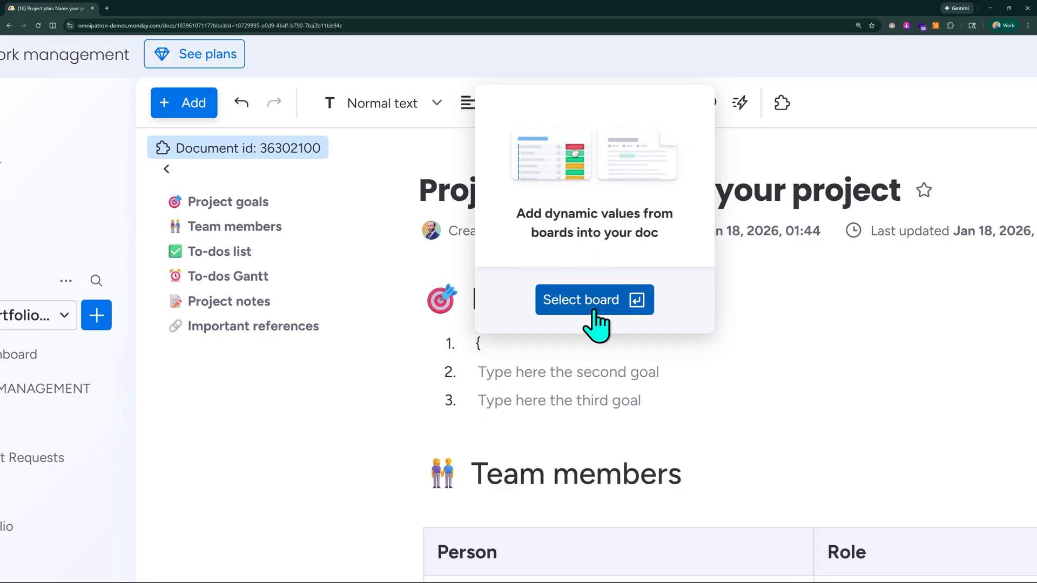
key(ctrl+minus)
click(508, 517)
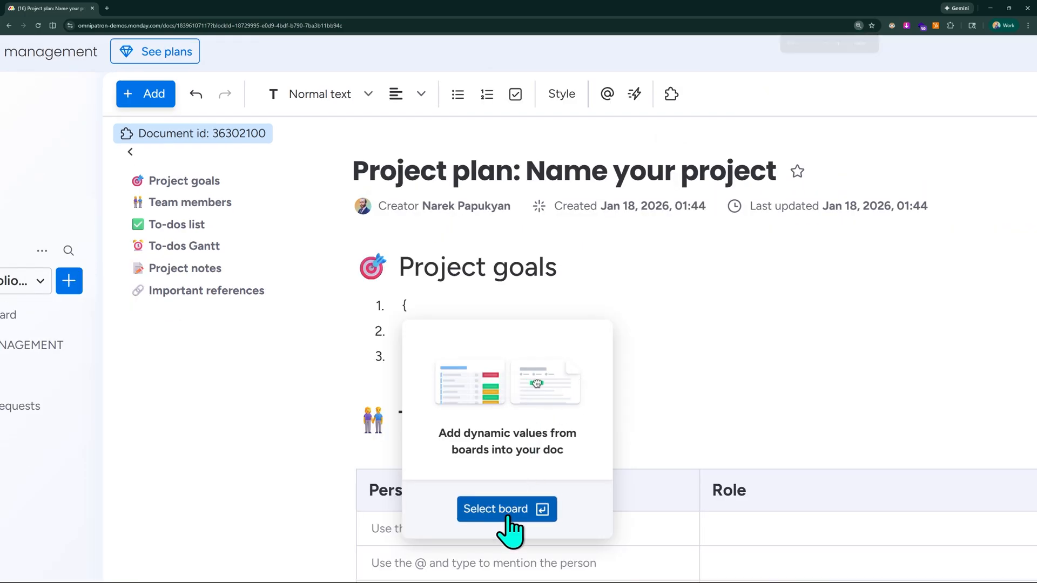
click(478, 419)
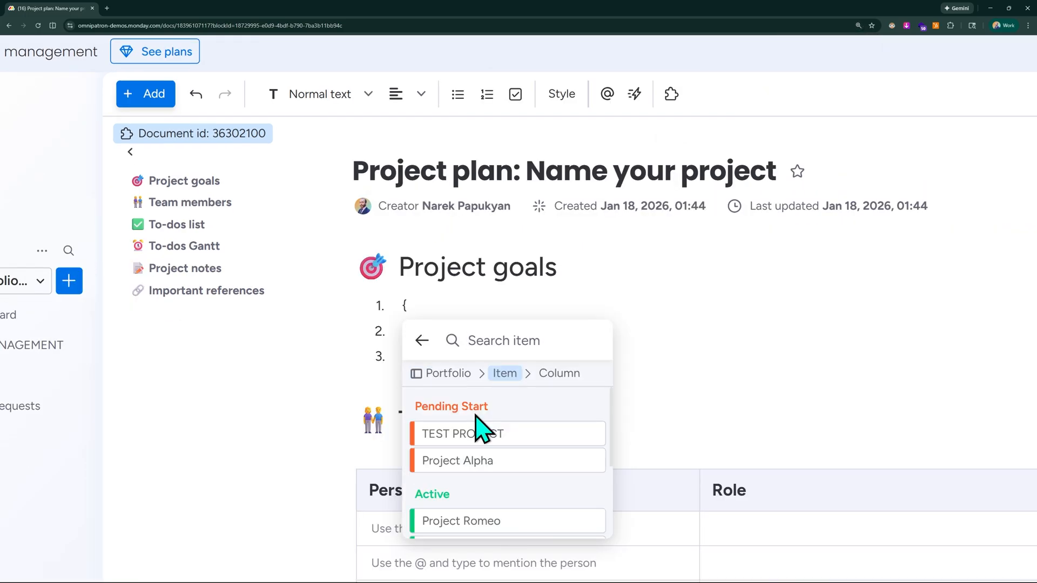
click(462, 435)
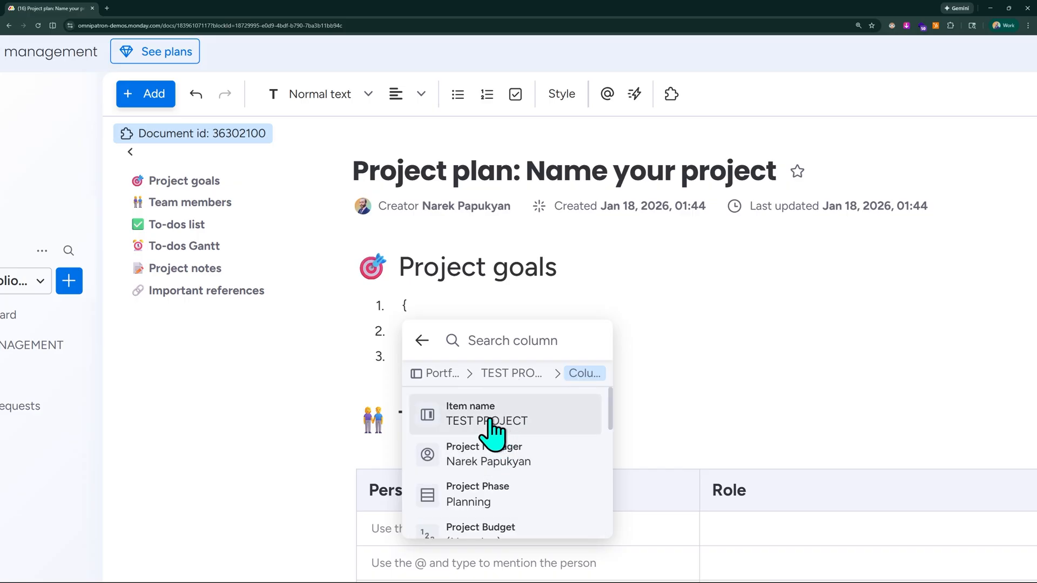
click(492, 424)
mouse_move(493, 307)
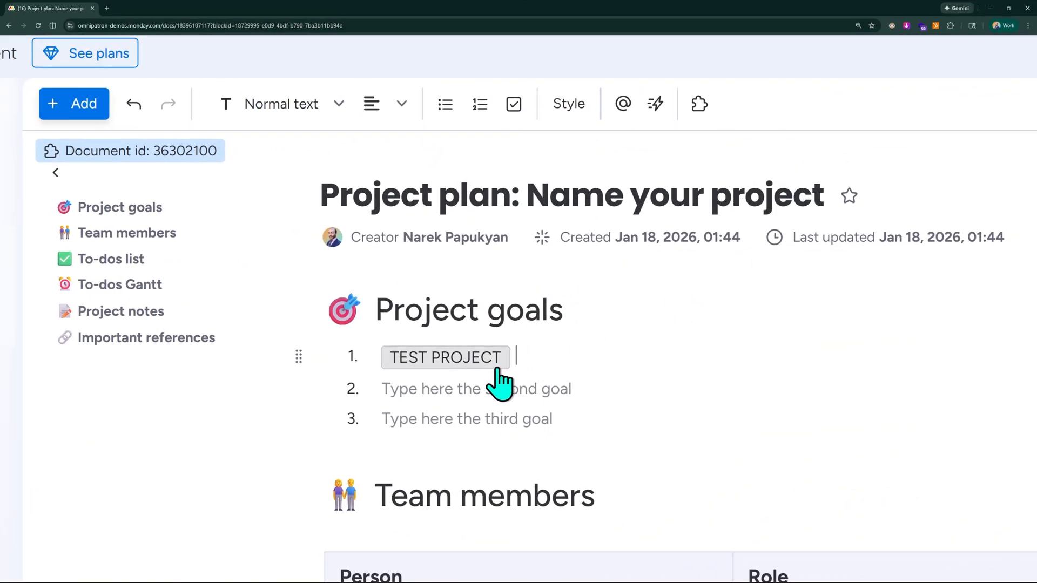
Check the column options and the value source of the TEST PROJECT board value in the first goal.
mouse_move(423, 364)
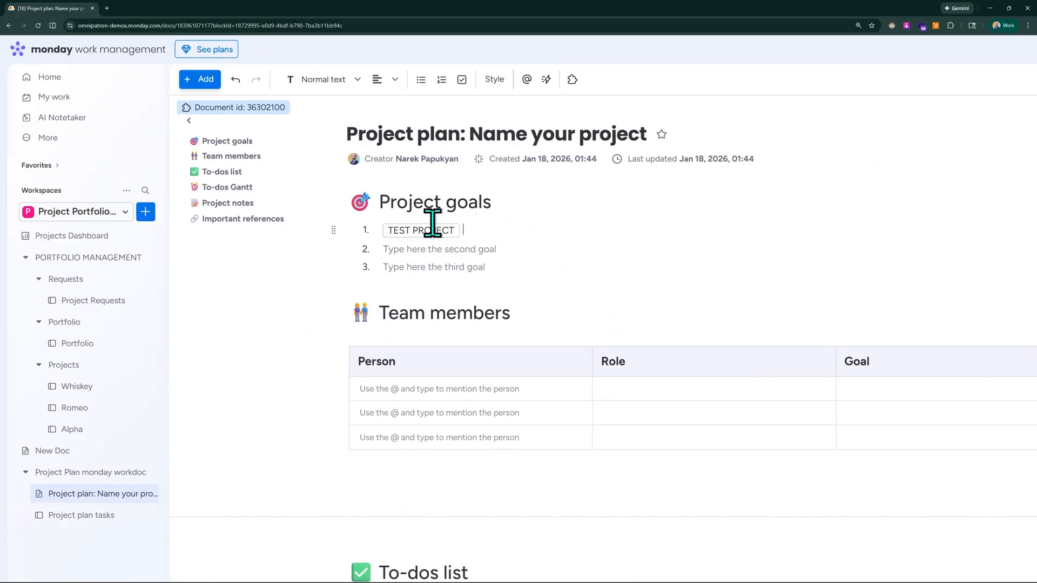
click(432, 231)
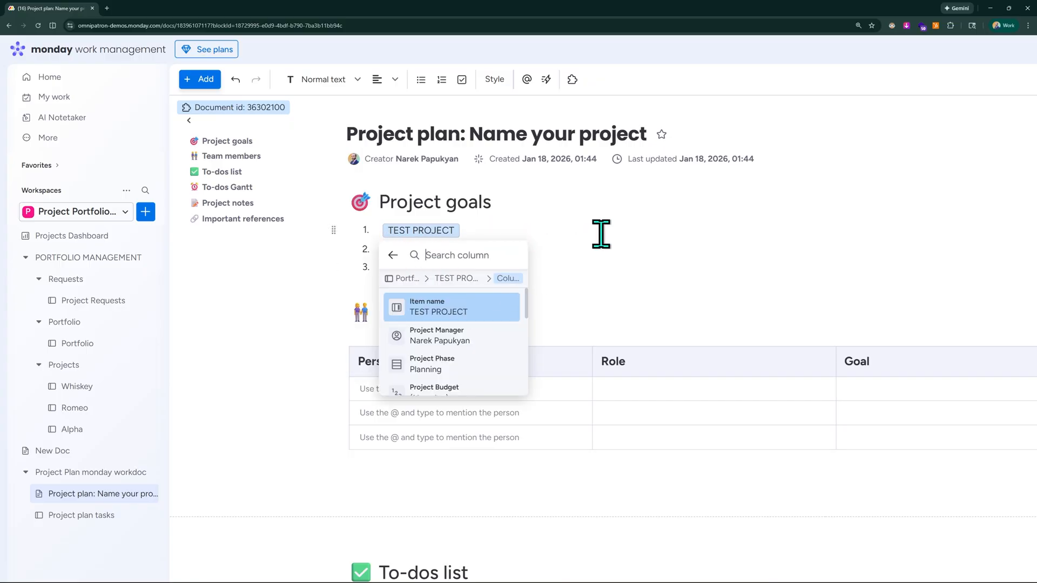
click(441, 309)
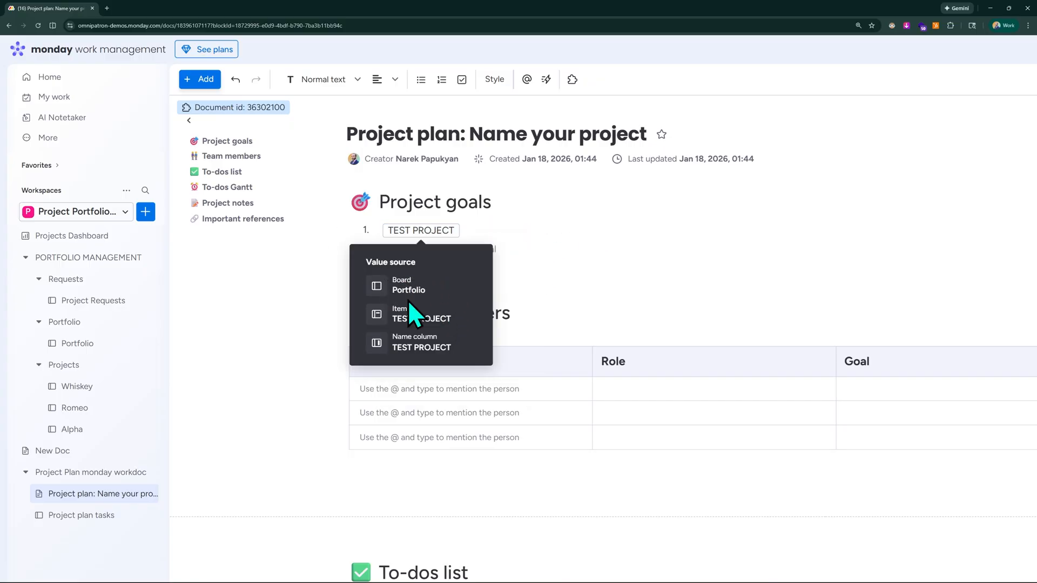
click(541, 187)
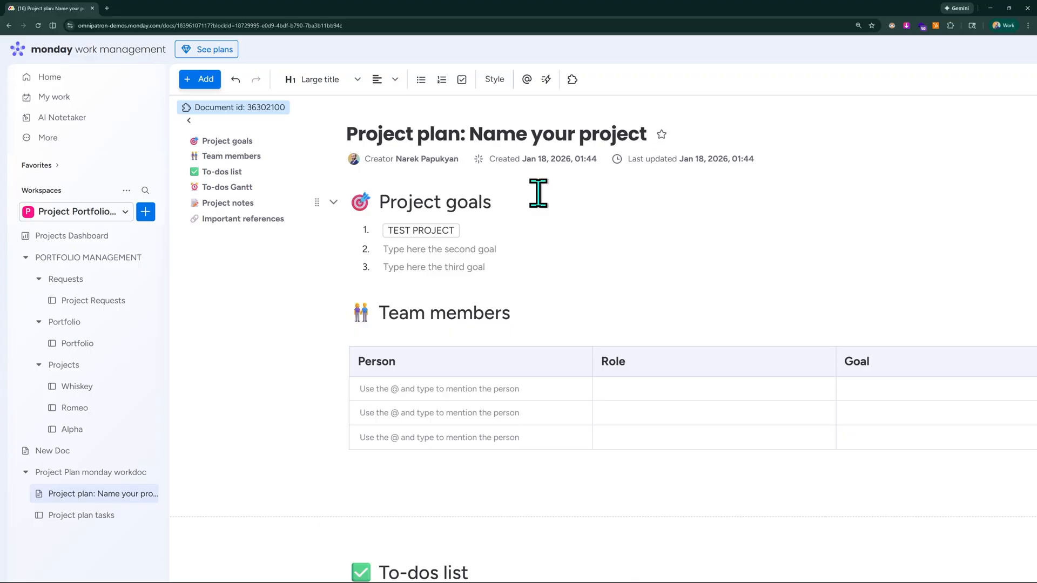
key(ctrl+minus)
key(ctrl+minus)
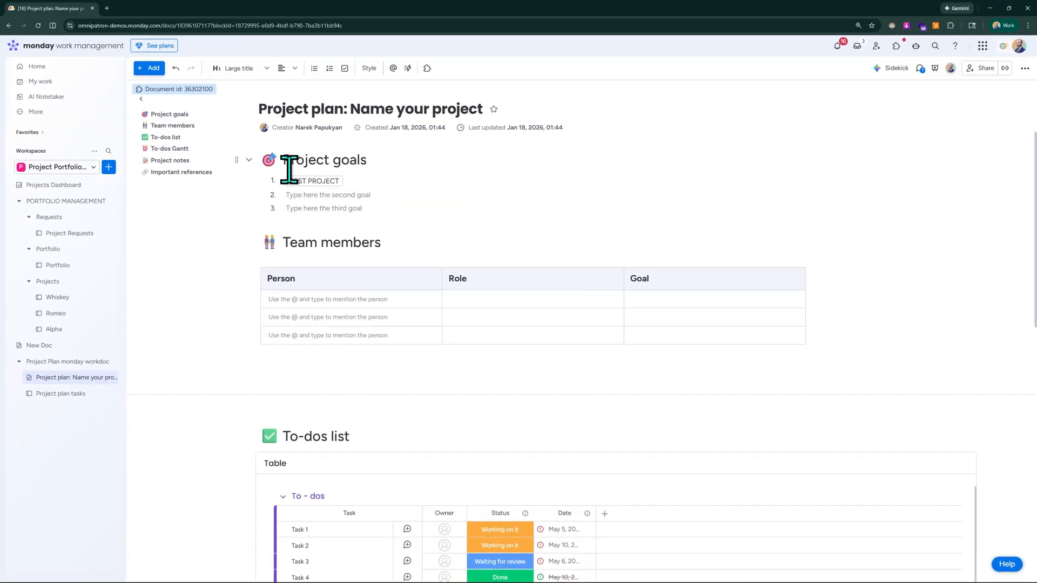
key(ctrl+plus)
key(ctrl+plus)
key(ctrl+plus)
key(ctrl+plus)
key(ctrl+plus)
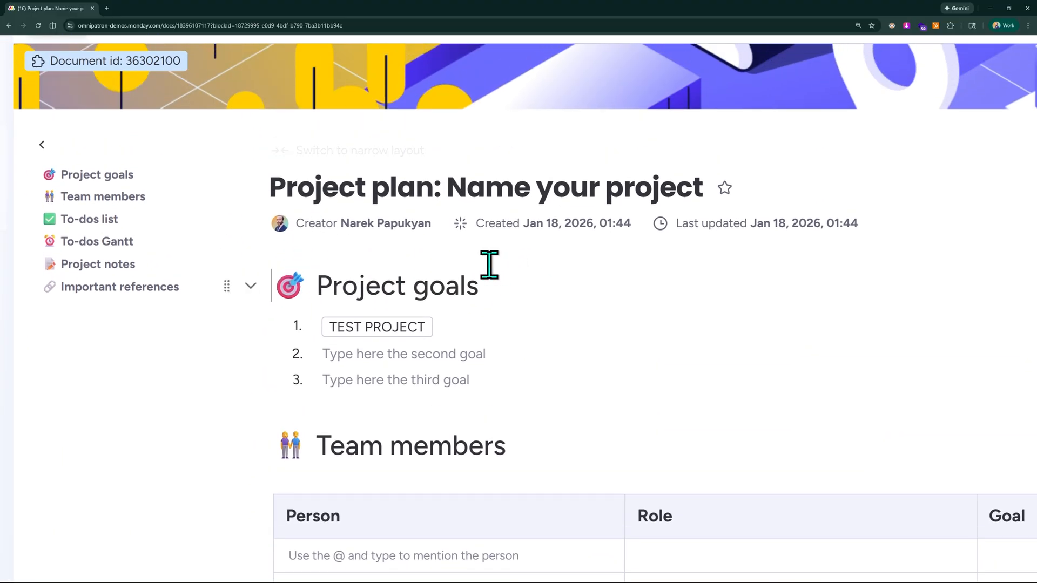
Open the full library of content elements that can be added to the doc.
scroll(411, 248, up, 3)
key(ctrl+minus)
key(ctrl+minus)
key(ctrl+minus)
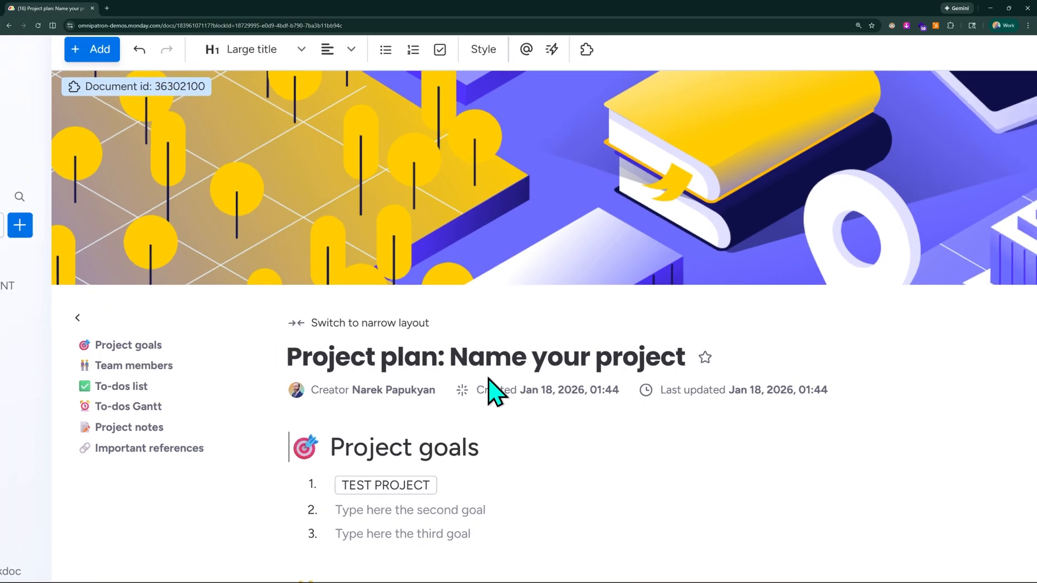
click(192, 75)
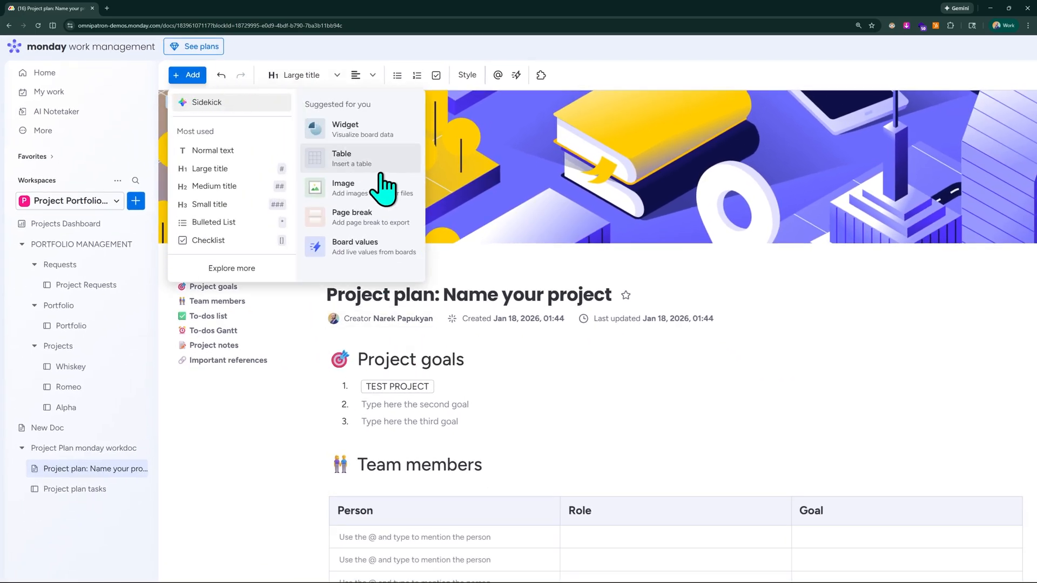
key(ctrl+plus)
key(ctrl+plus)
key(ctrl+plus)
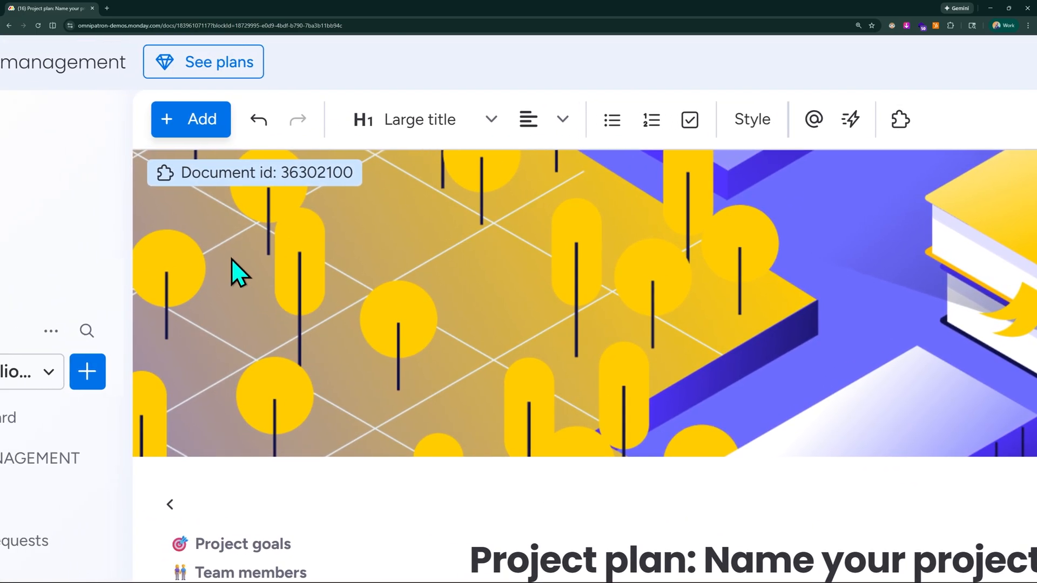
click(222, 119)
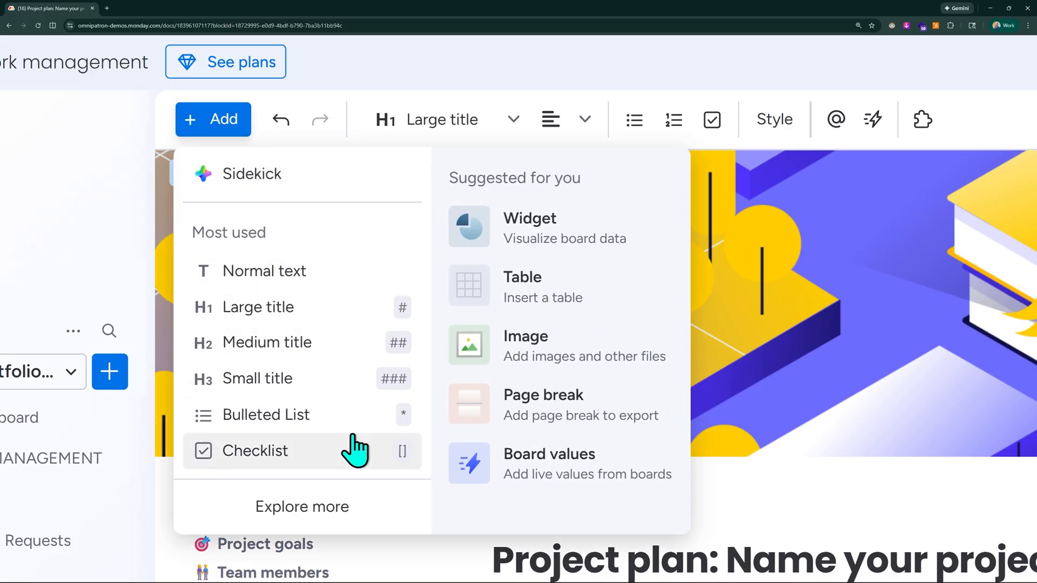
key(ctrl+minus)
key(ctrl+minus)
key(ctrl+minus)
key(ctrl+minus)
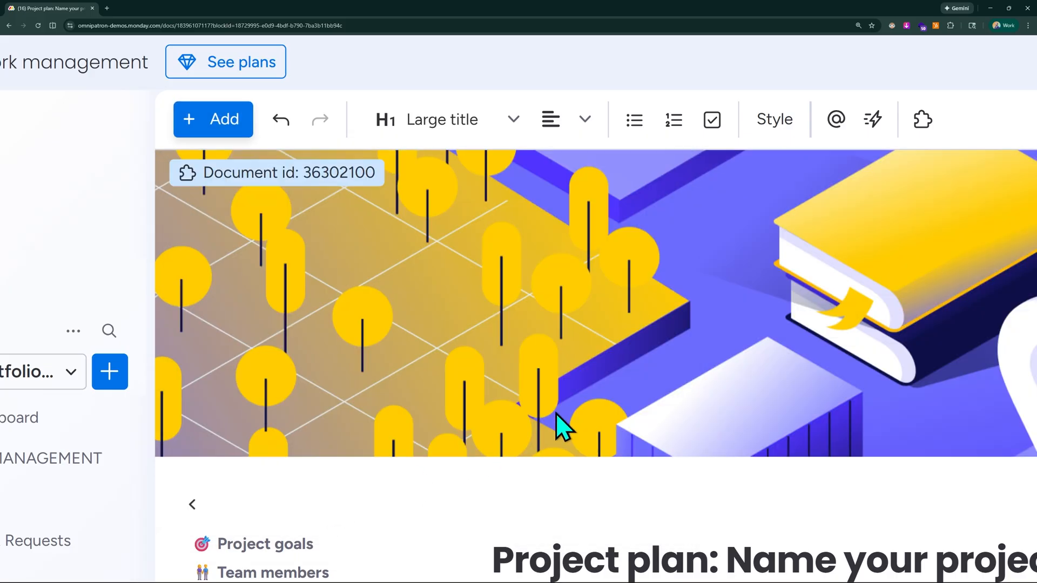
key(ctrl+minus)
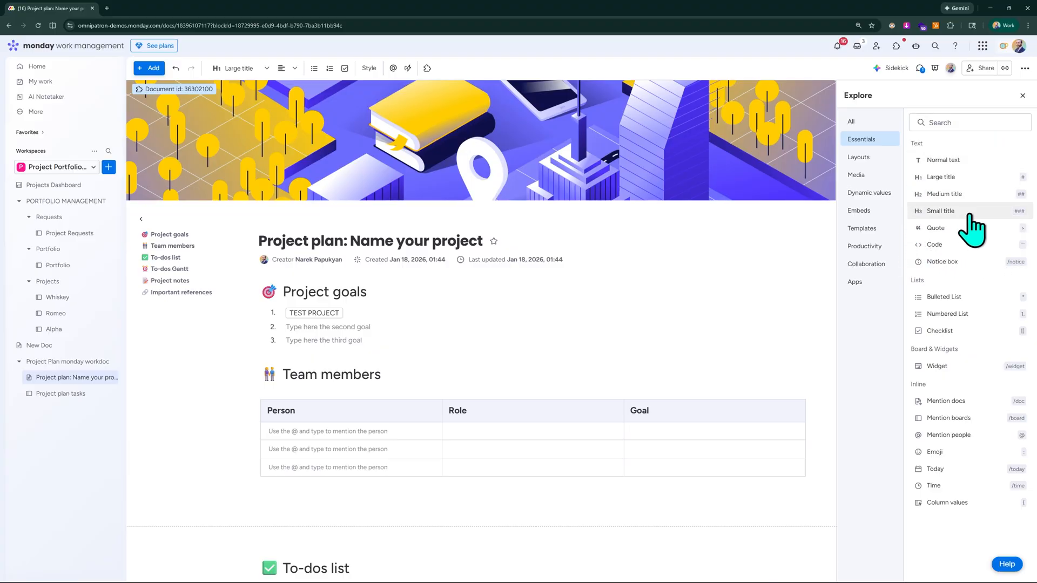
Review all content elements available for the doc, from essentials, layouts and media through templates and productivity to collaboration and apps.
scroll(988, 208, up, 5)
scroll(988, 204, up, 5)
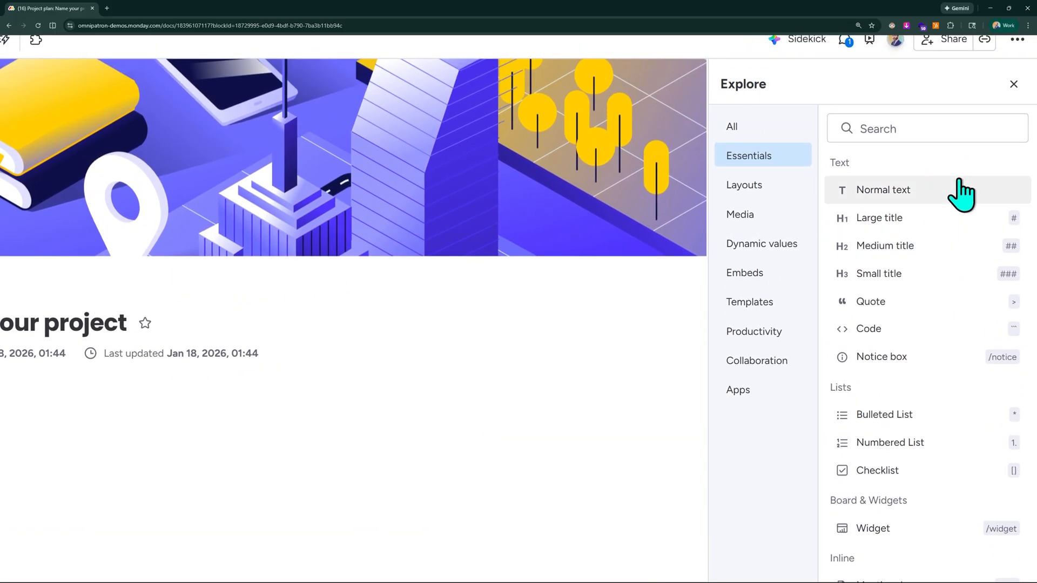
click(761, 130)
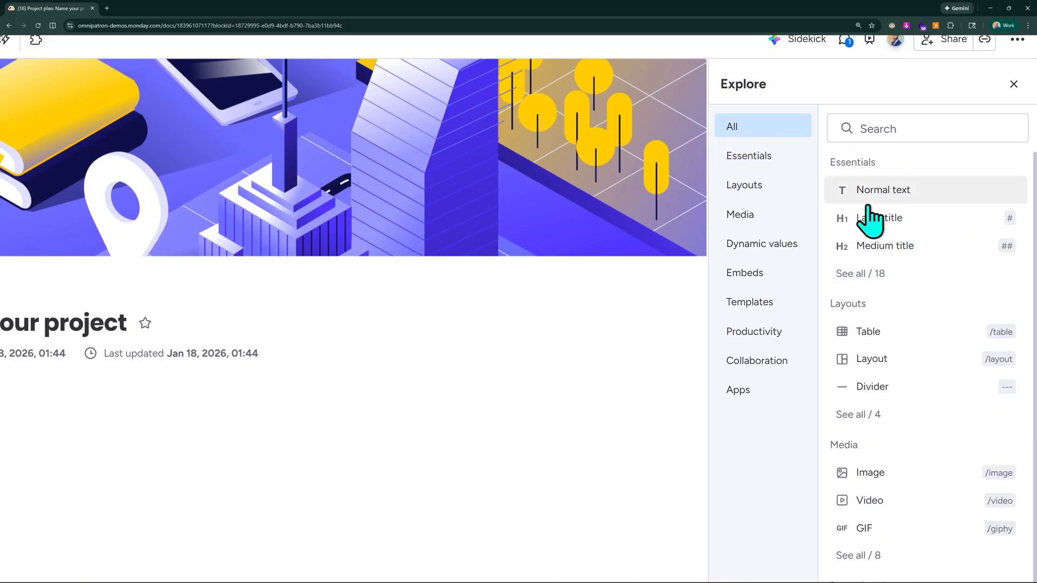
scroll(897, 324, down, 2)
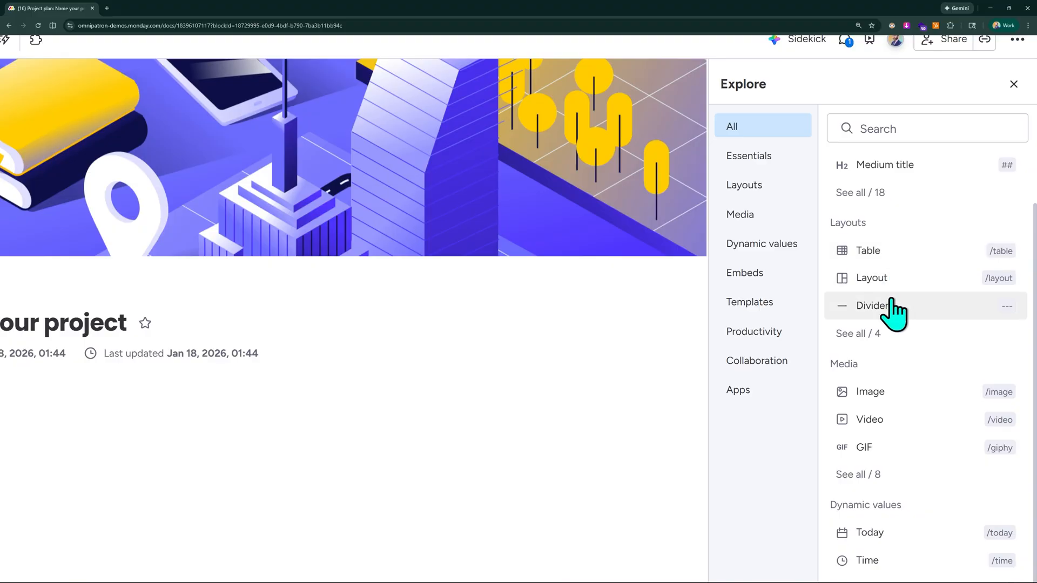
scroll(883, 383, down, 3)
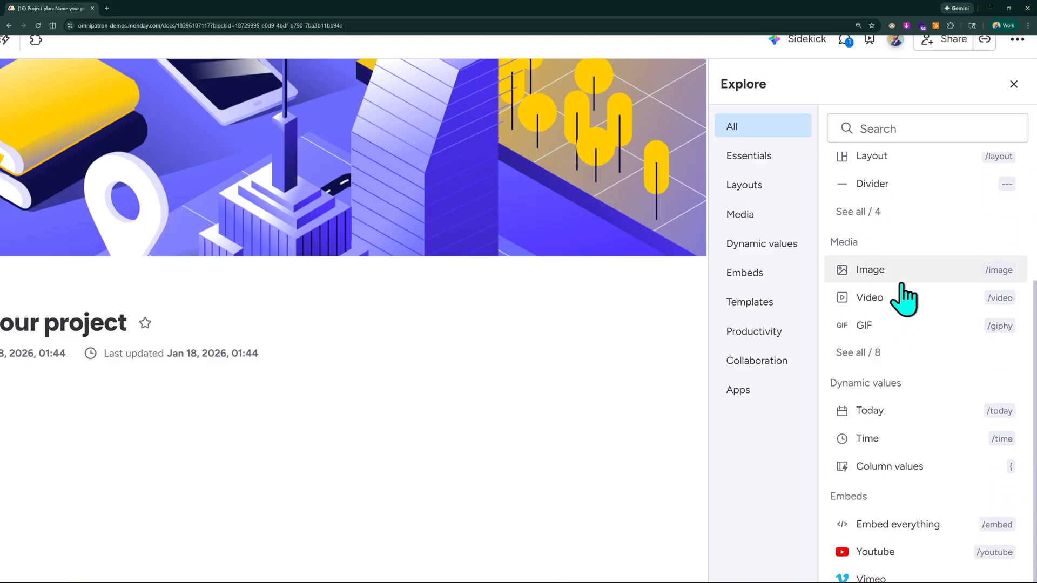
scroll(885, 300, down, 1)
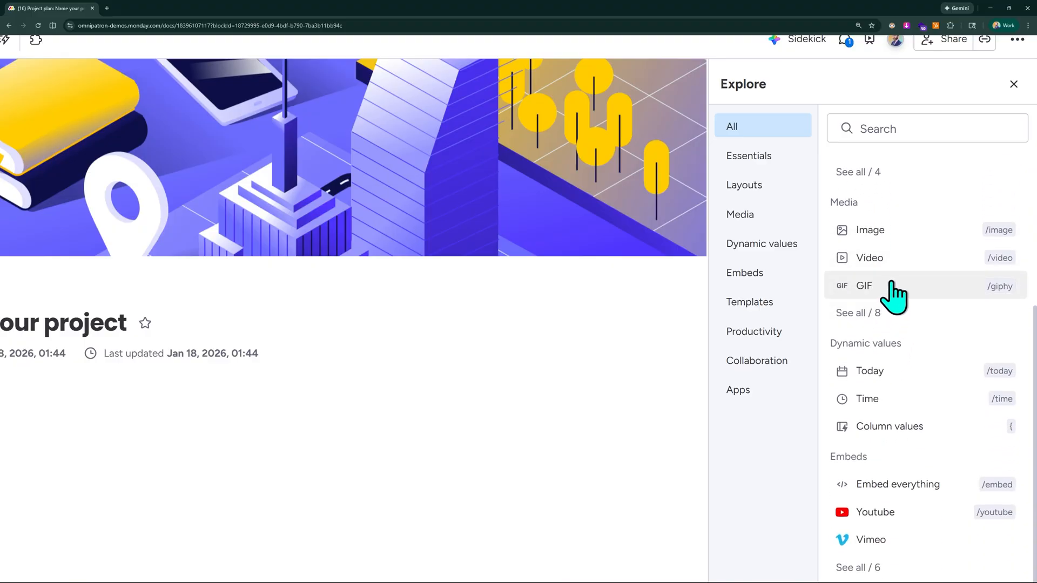
click(874, 312)
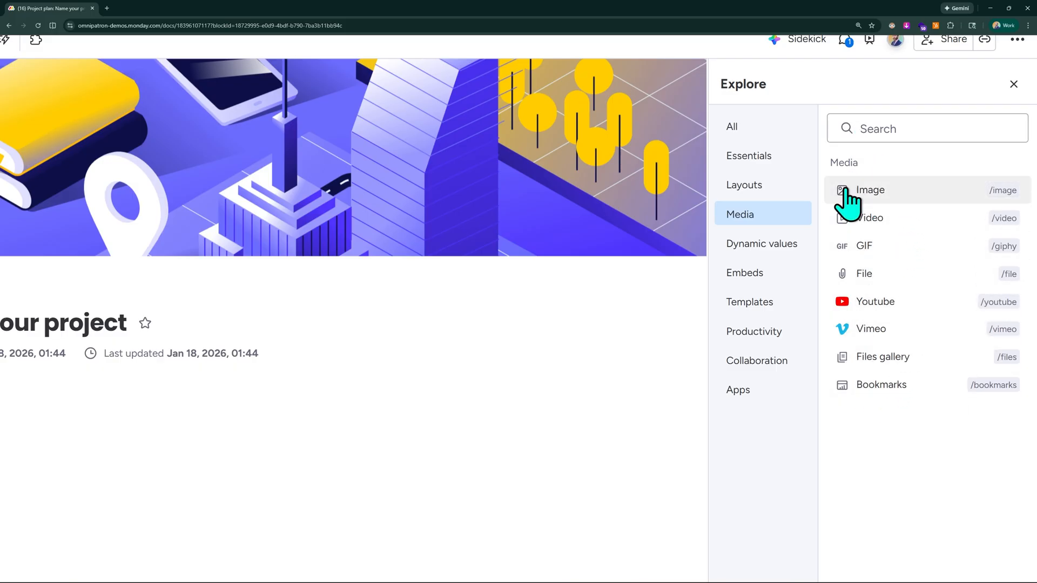
click(757, 133)
scroll(931, 308, down, 5)
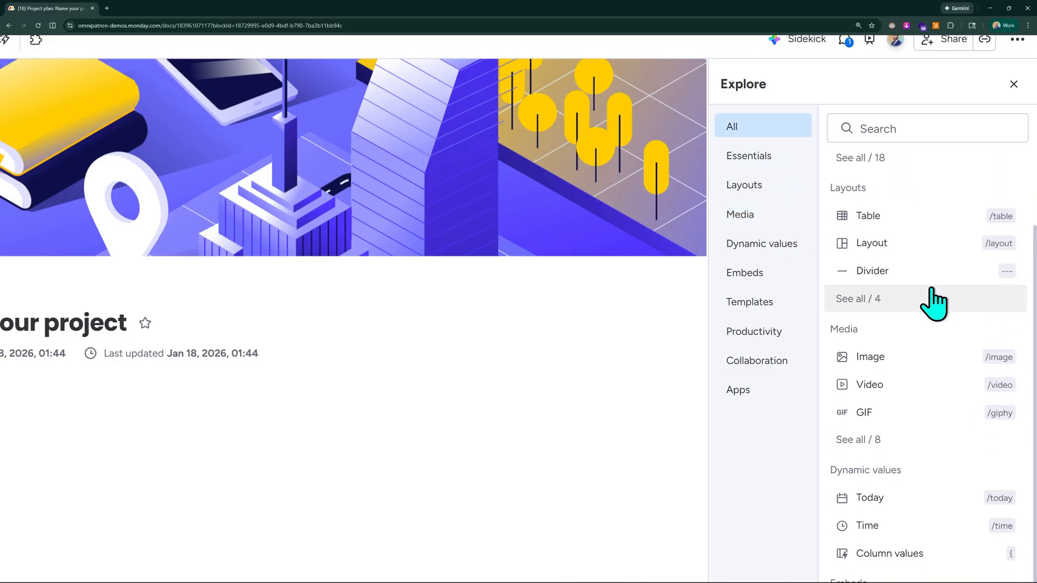
scroll(926, 317, down, 8)
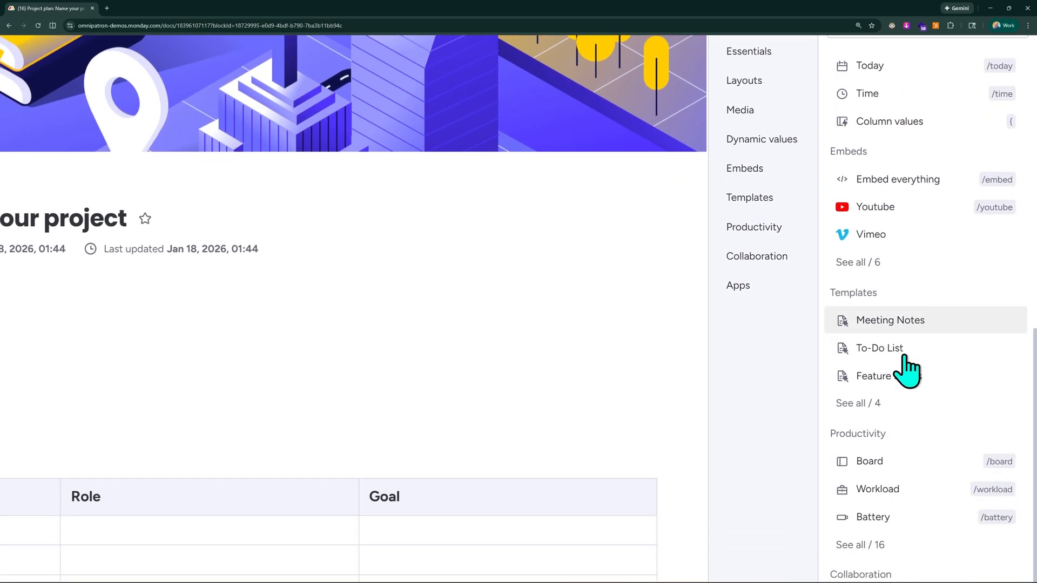
scroll(912, 270, down, 2)
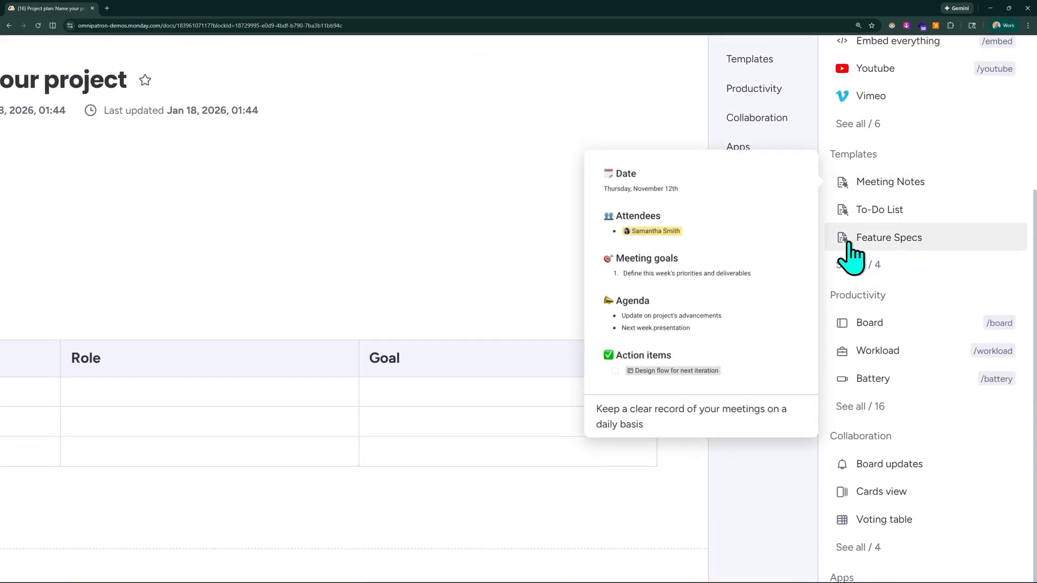
mouse_move(917, 184)
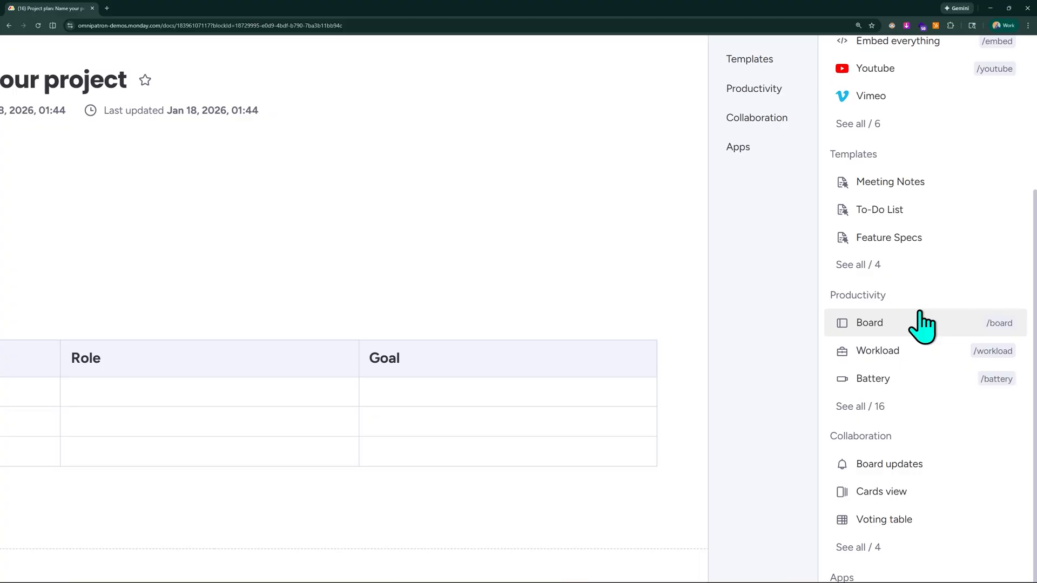
scroll(942, 311, down, 1)
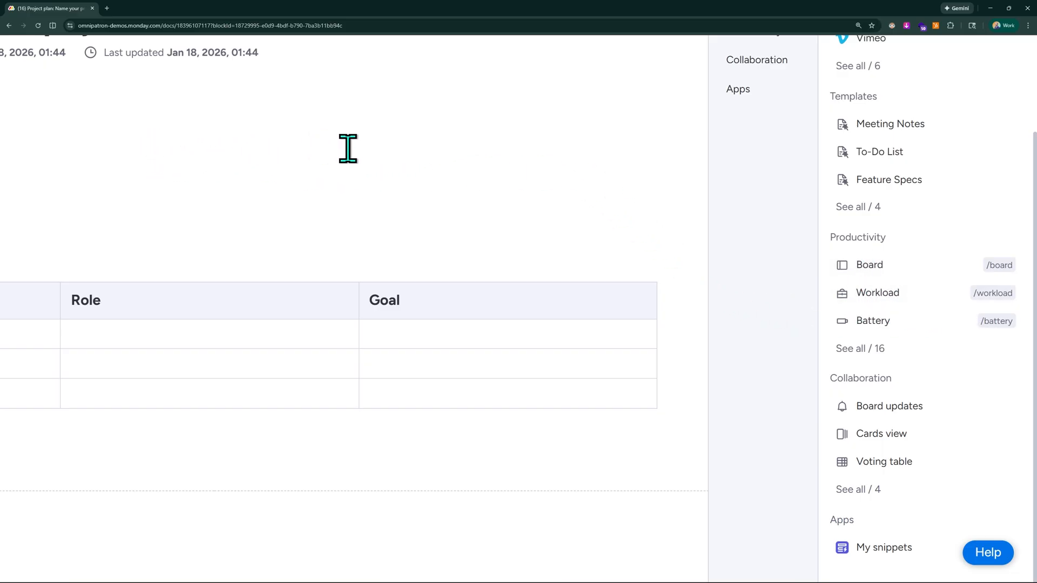
Add a Workload widget under the Project goals heading and connect it to the Portfolio board.
click(874, 293)
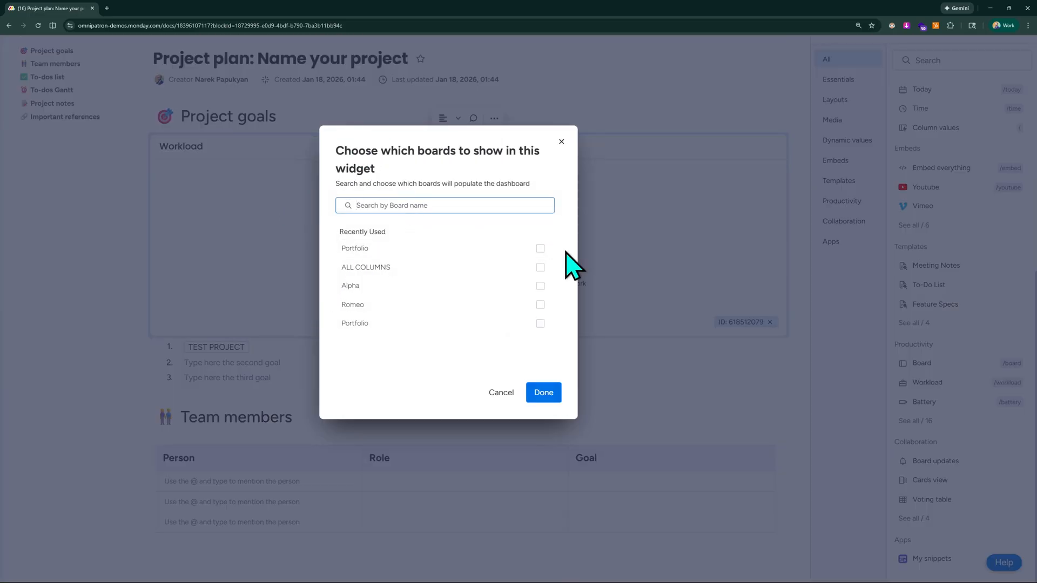
click(540, 248)
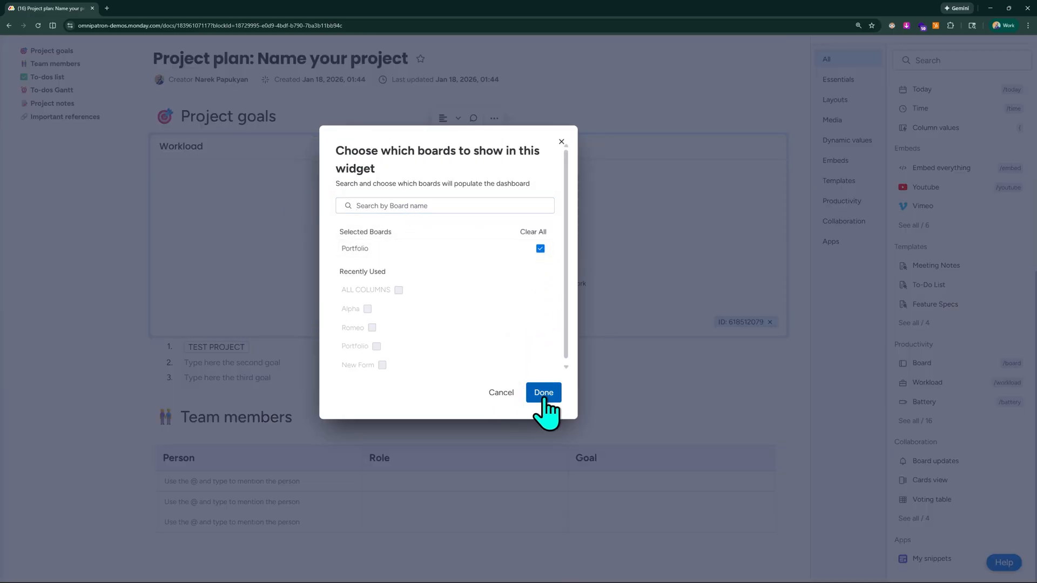
click(543, 393)
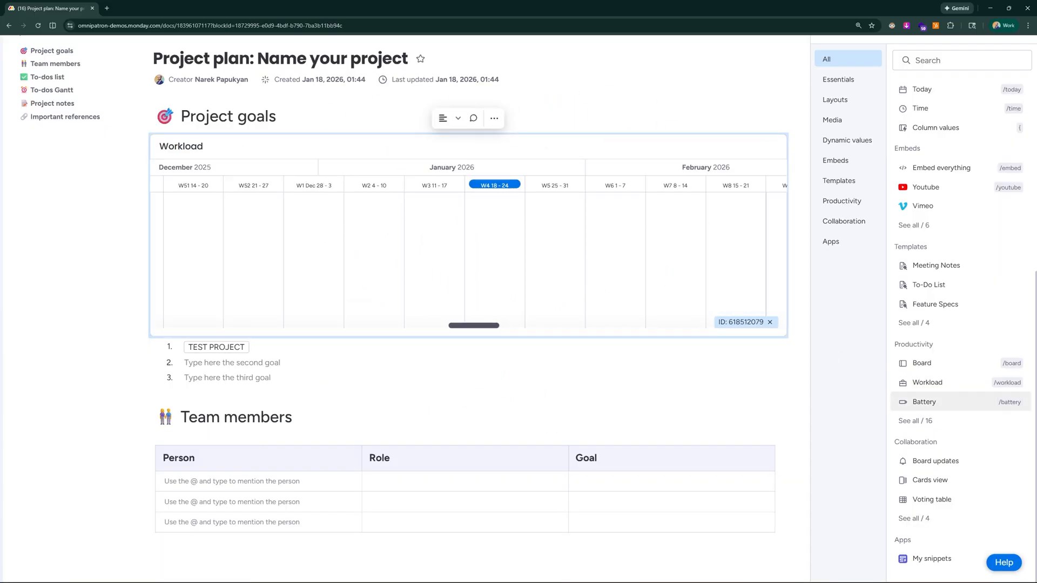
Review the full set of Productivity elements, including the widgets and the Quickies such as Status report.
scroll(955, 405, down, 2)
scroll(955, 405, right, 2)
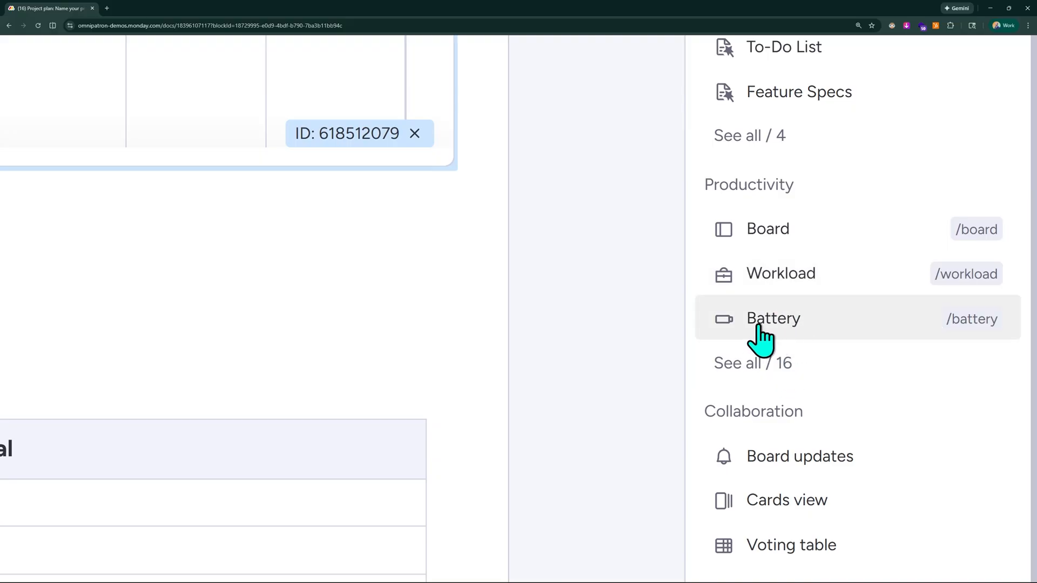
scroll(756, 378, down, 5)
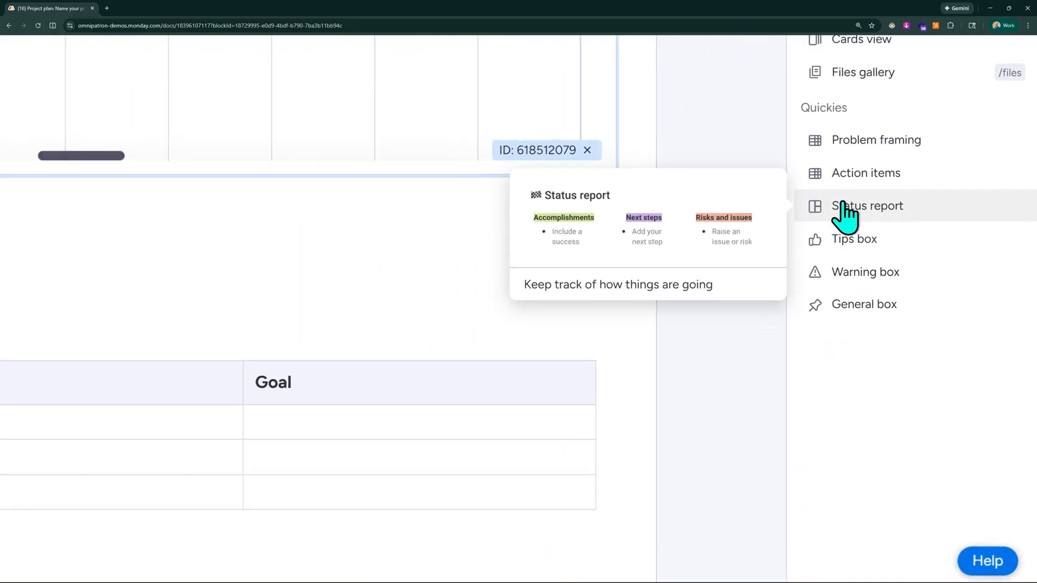
scroll(962, 226, up, 3)
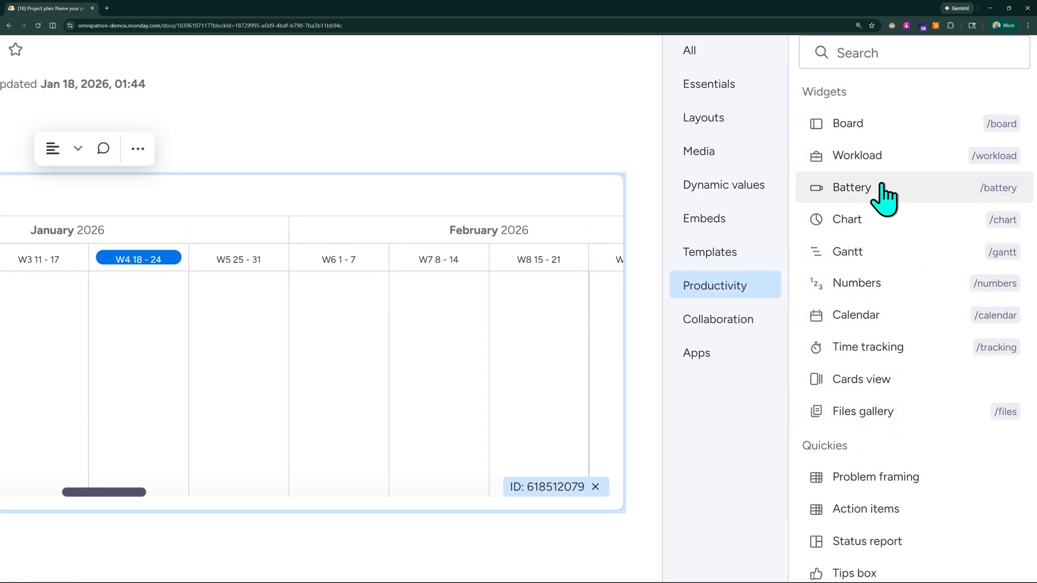
Review the complete list of content elements and the Collaboration category, and close the element library.
scroll(883, 281, down, 2)
scroll(879, 253, up, 3)
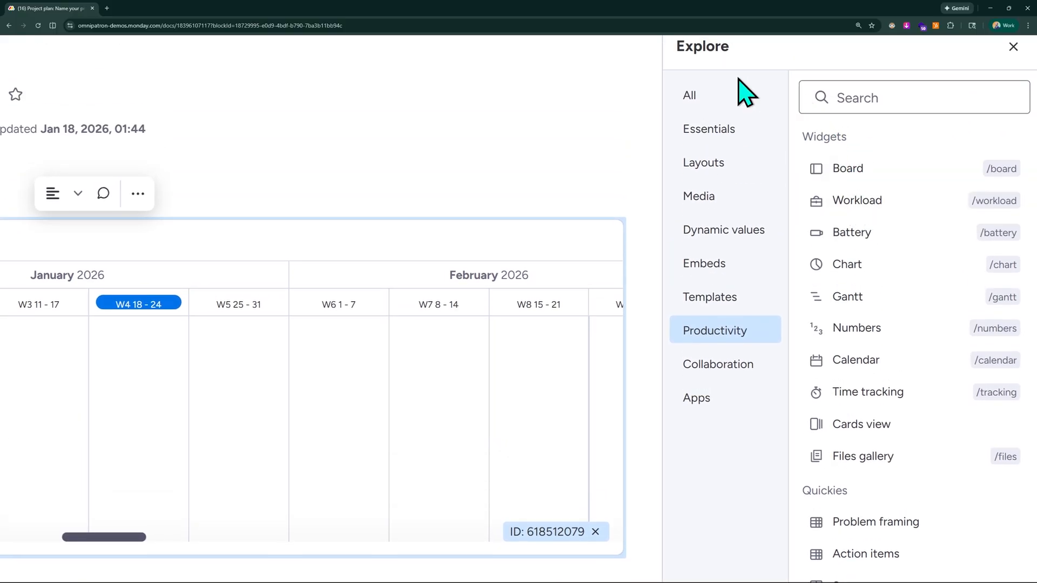
click(696, 100)
scroll(882, 486, down, 9)
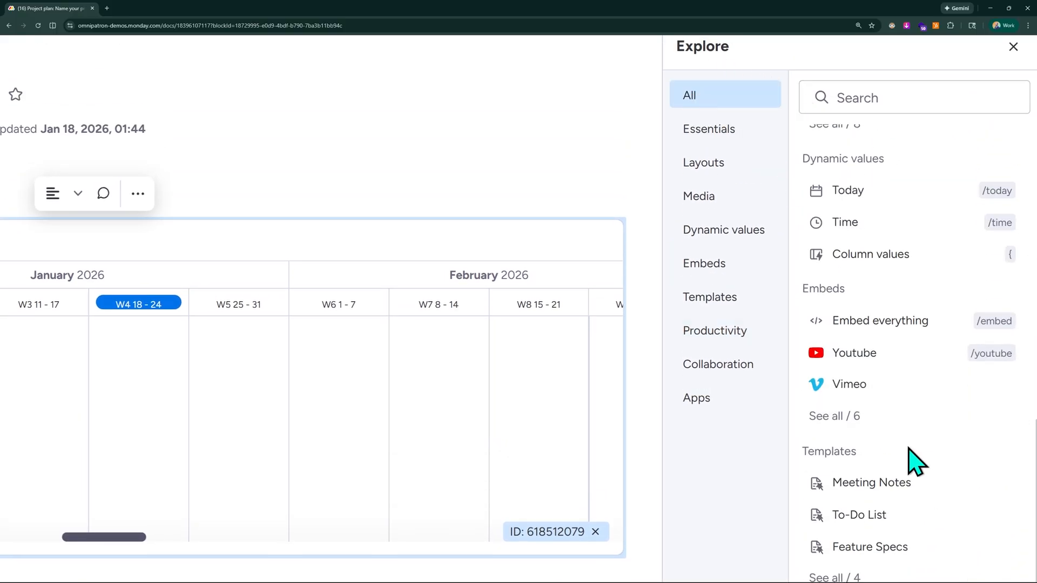
scroll(903, 448, down, 7)
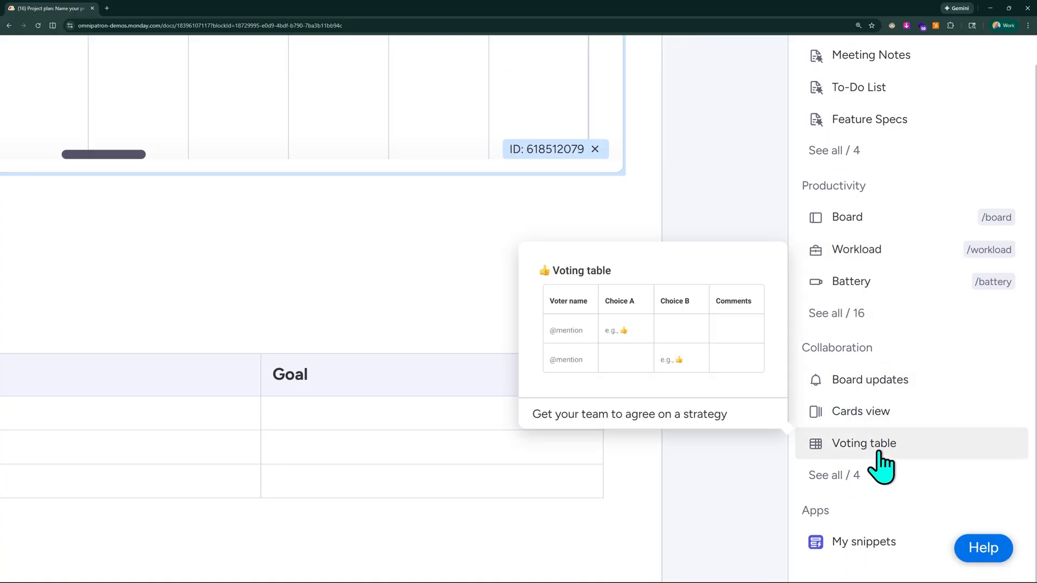
click(845, 474)
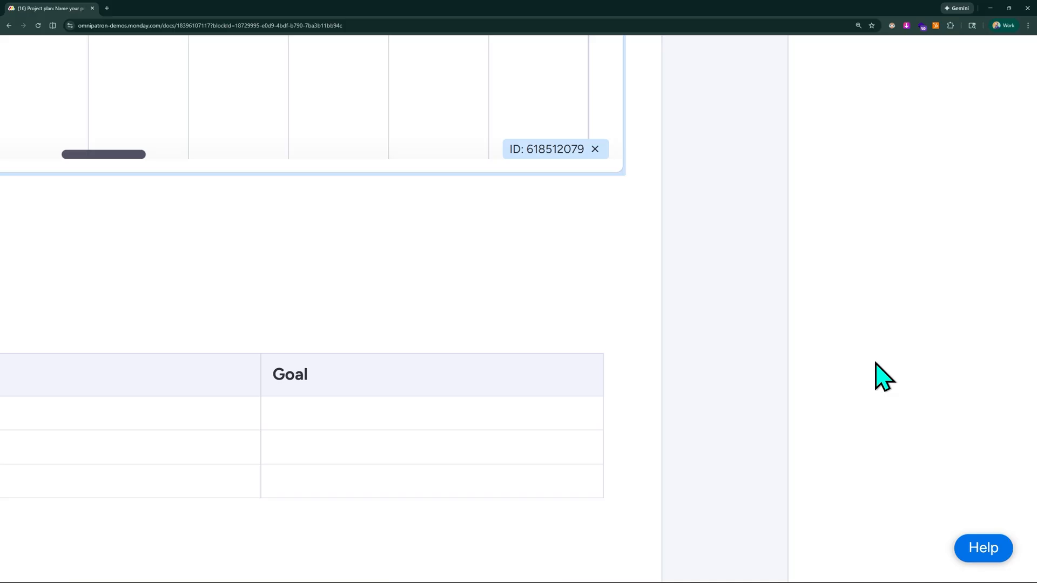
scroll(872, 324, up, 9)
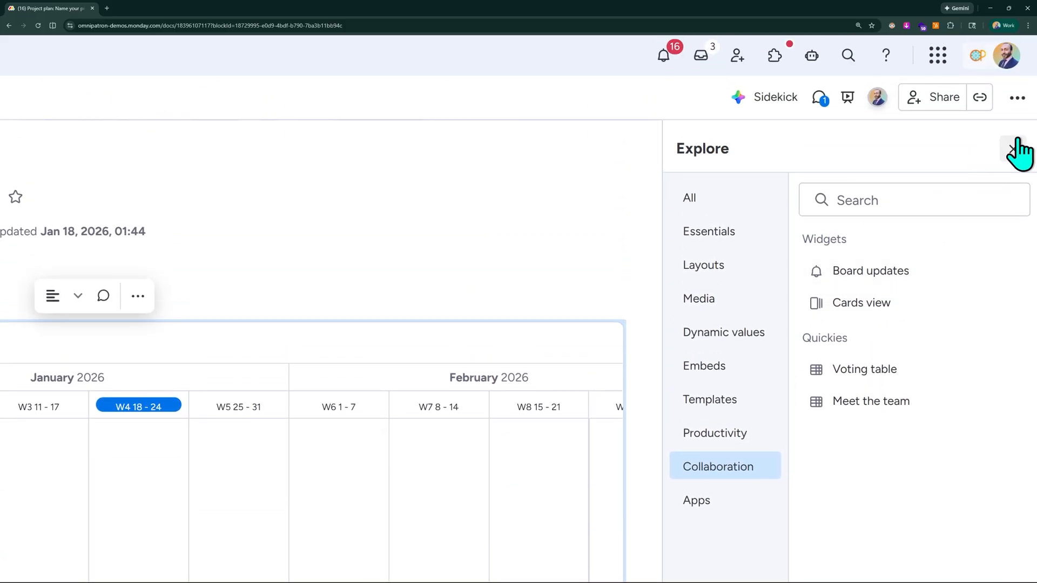
click(1015, 149)
Move the project plan doc out of the Project Plan monday workdoc folder to the start of the workspace list, above Projects Dashboard.
key(ctrl+minus)
key(ctrl+minus)
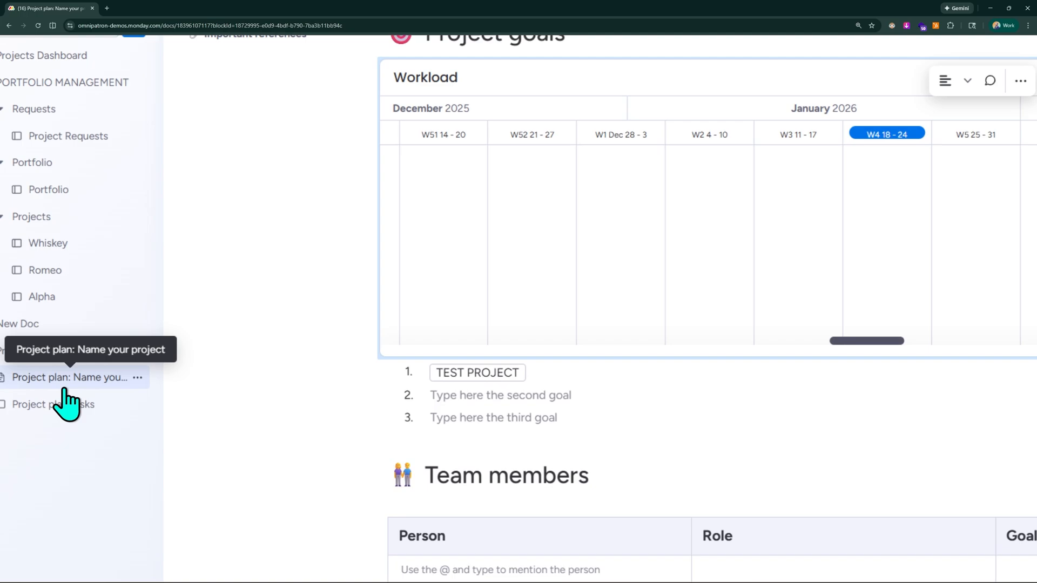
drag(78, 378, 82, 176)
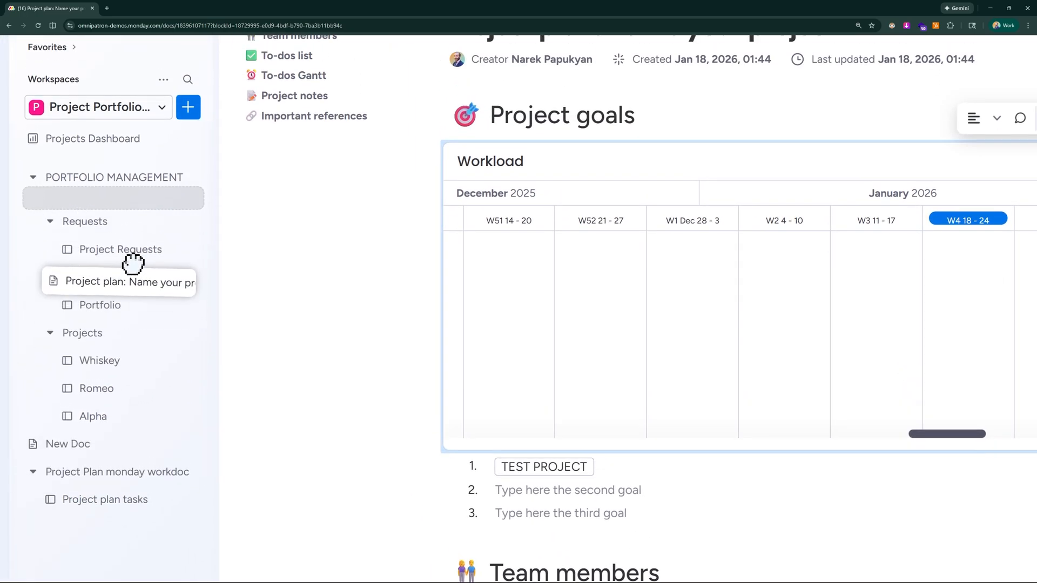
drag(133, 263, 122, 137)
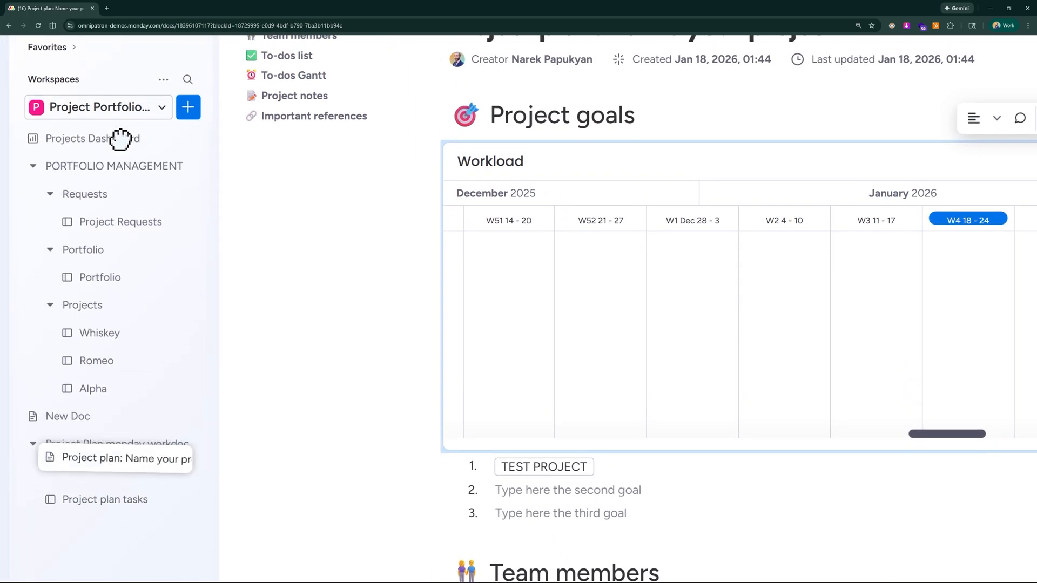
drag(72, 481, 35, 132)
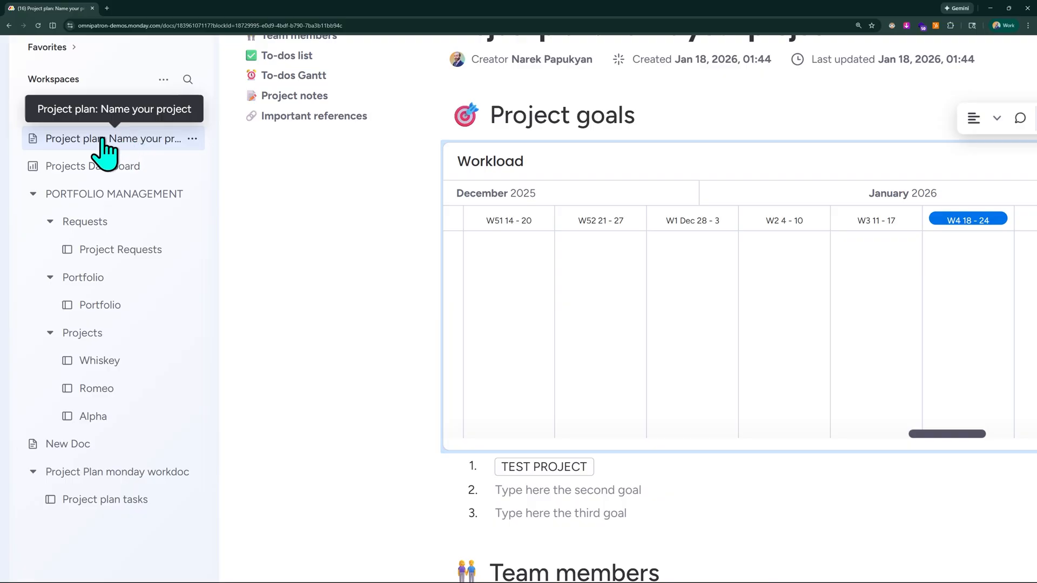
Rename the project plan doc as "*READ THIS FIRST* Project plan: Name your project".
click(192, 139)
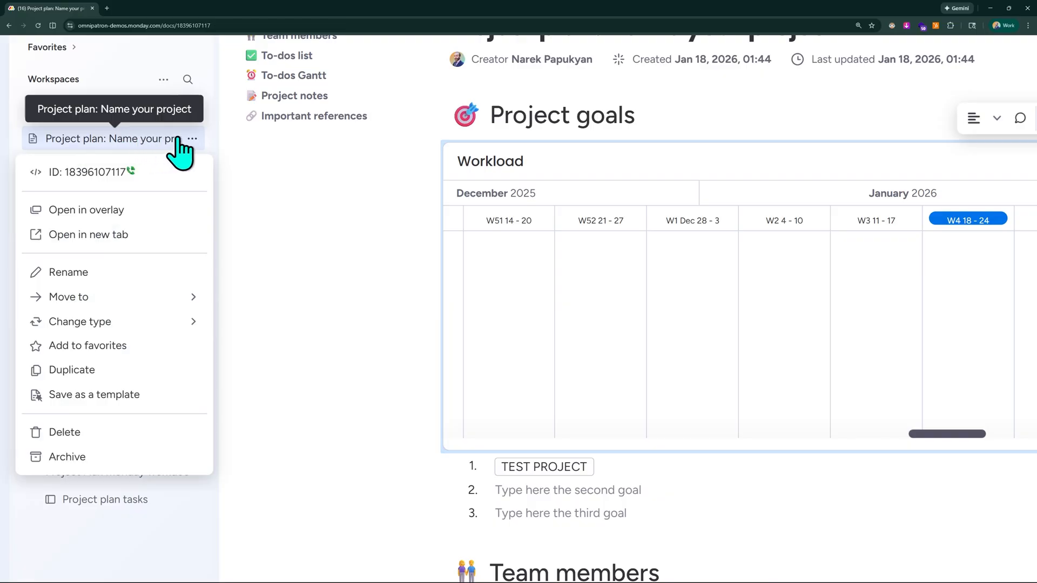
click(111, 271)
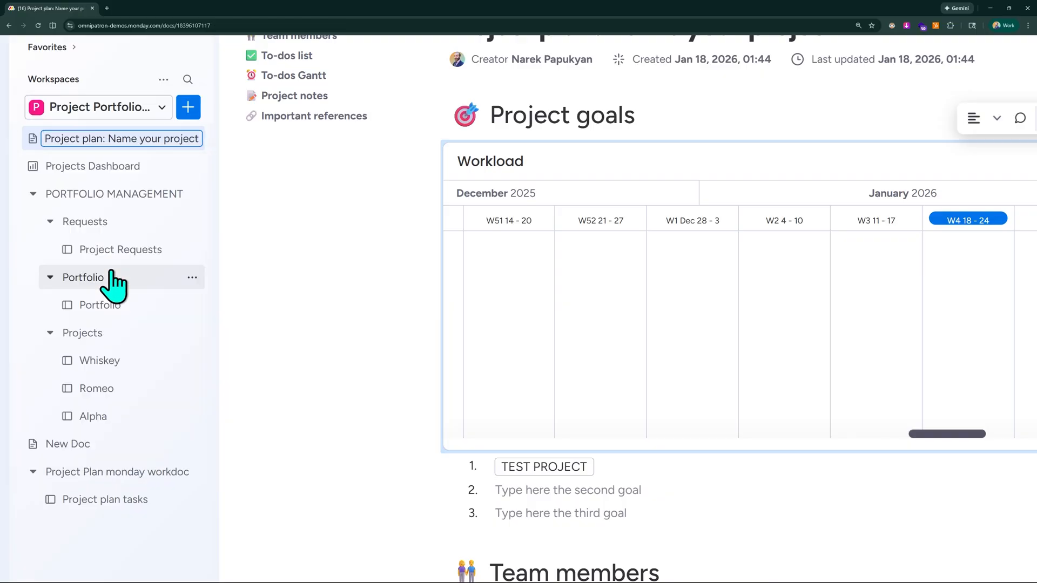
text(*)
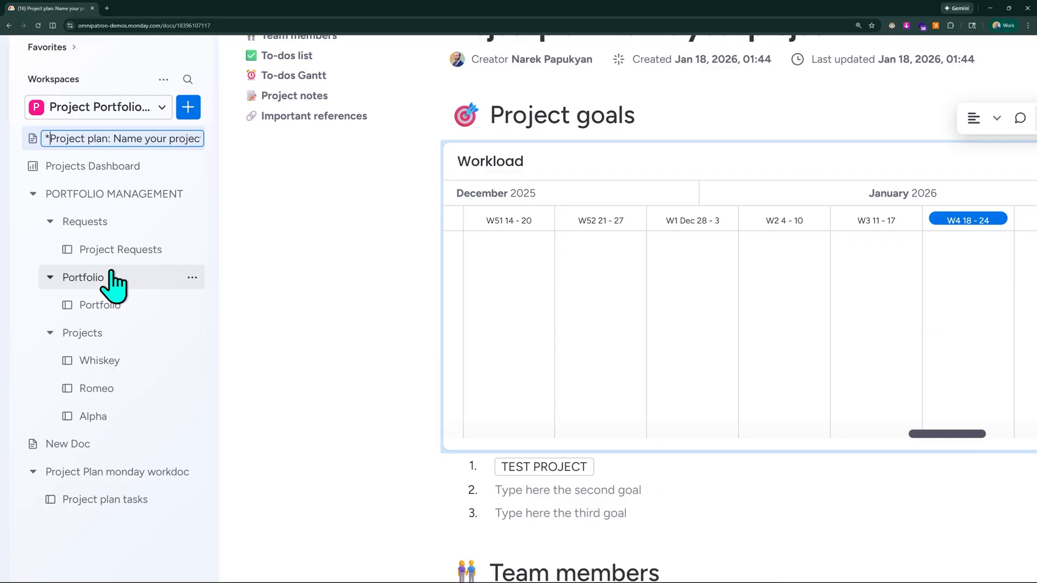
text(READ THIS FIRST* Project plan)
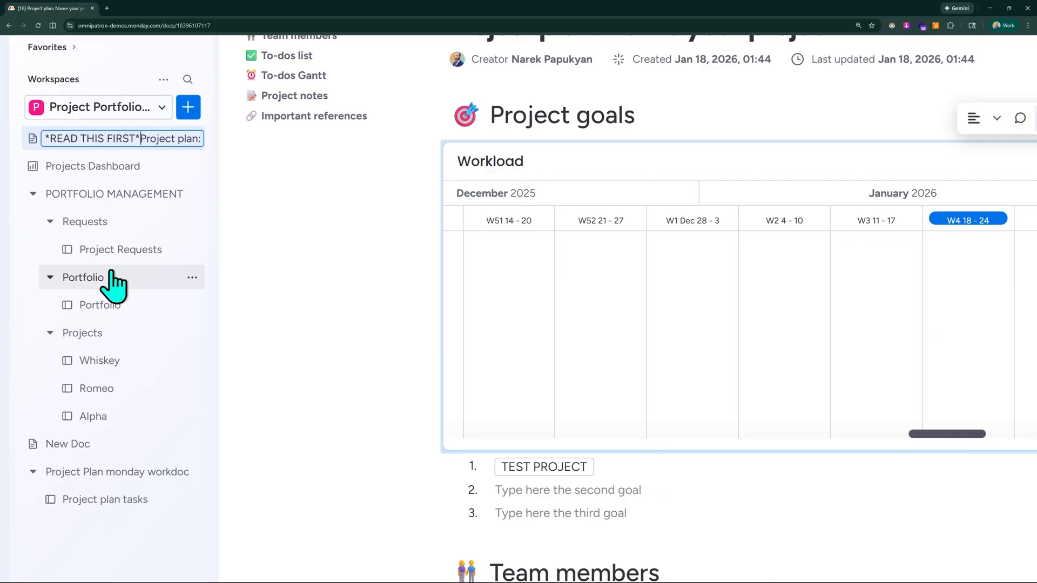
click(292, 224)
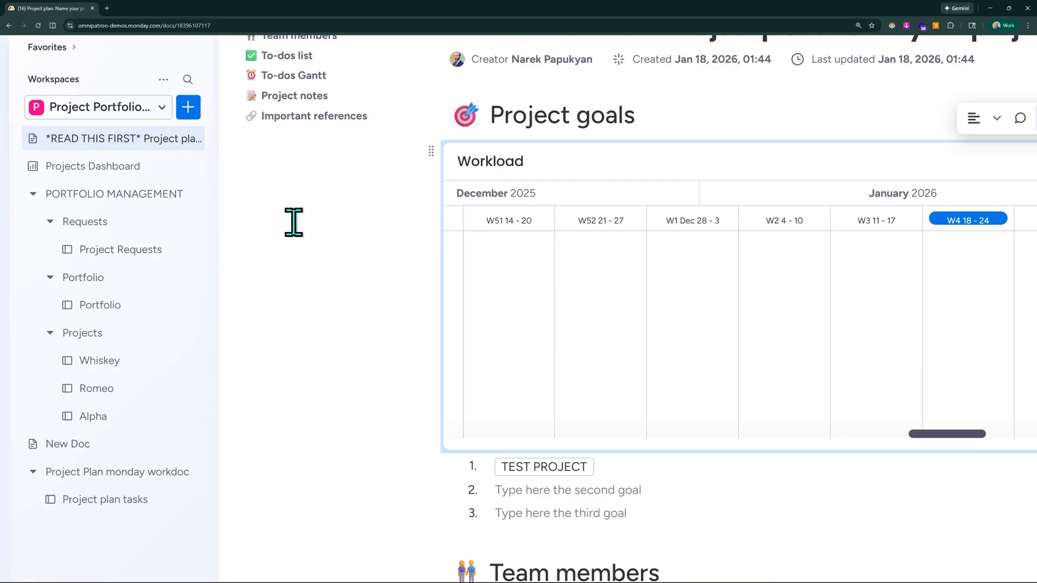
scroll(322, 204, up, 4)
scroll(167, 254, up, 3)
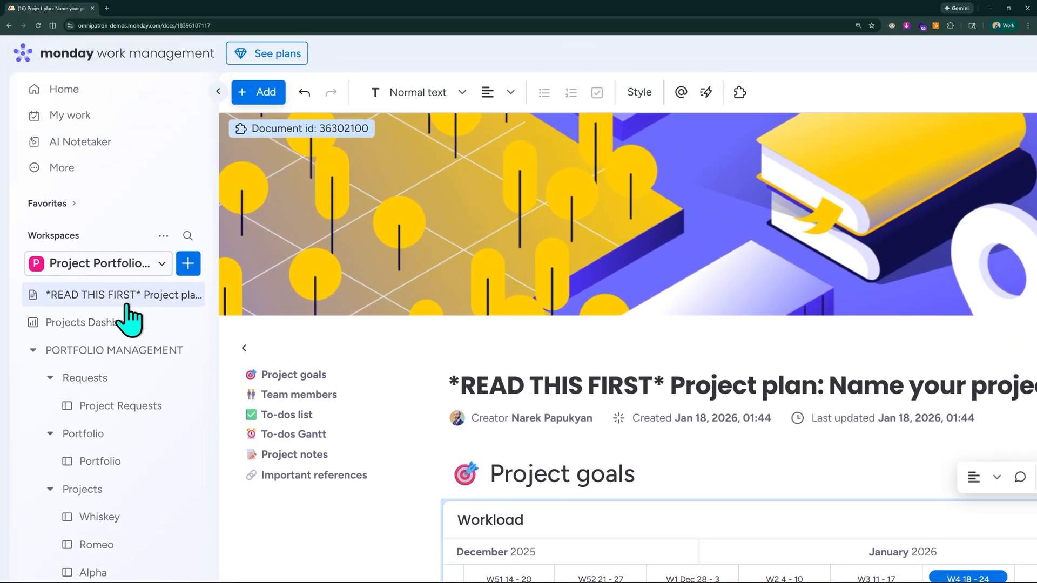
scroll(384, 385, down, 3)
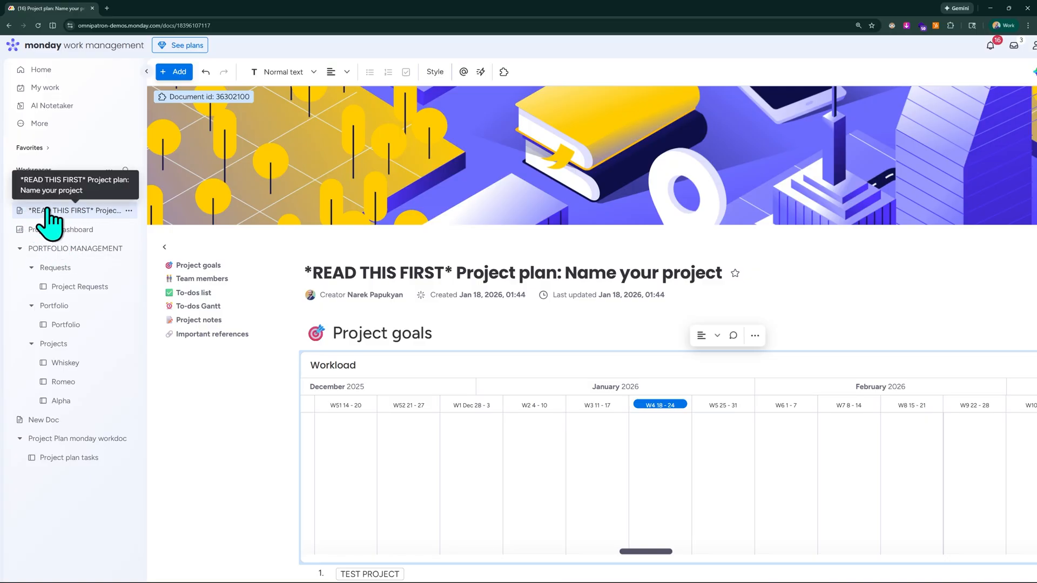
scroll(52, 213, down, 1)
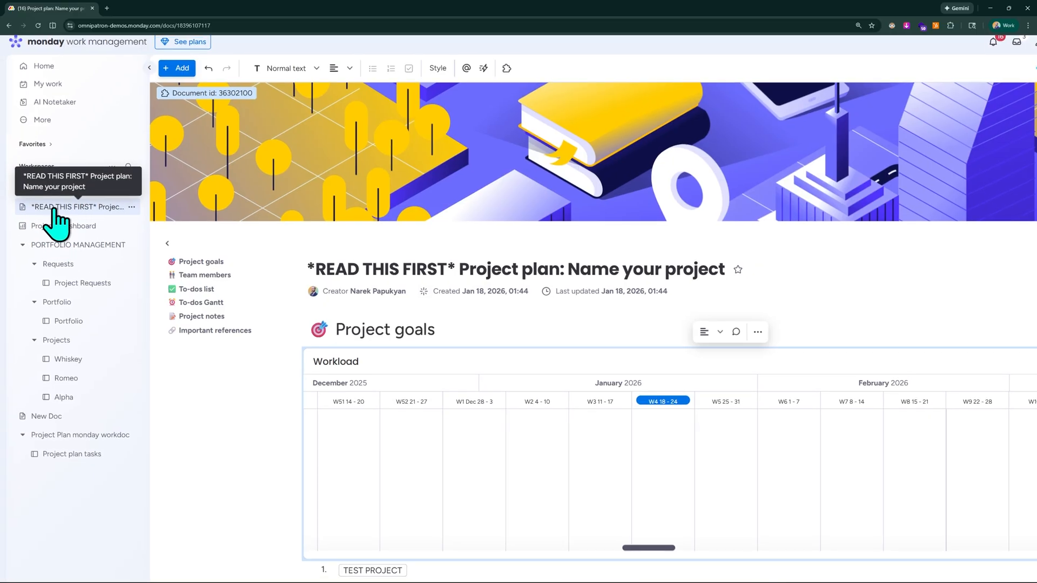
scroll(54, 209, up, 5)
scroll(132, 185, left, 1)
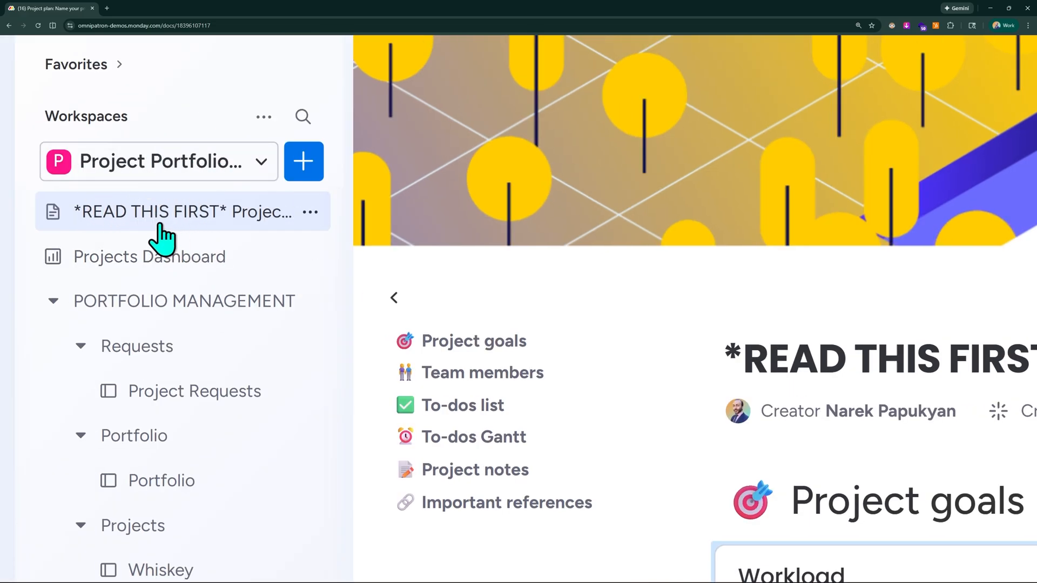
scroll(132, 241, down, 4)
scroll(109, 252, down, 3)
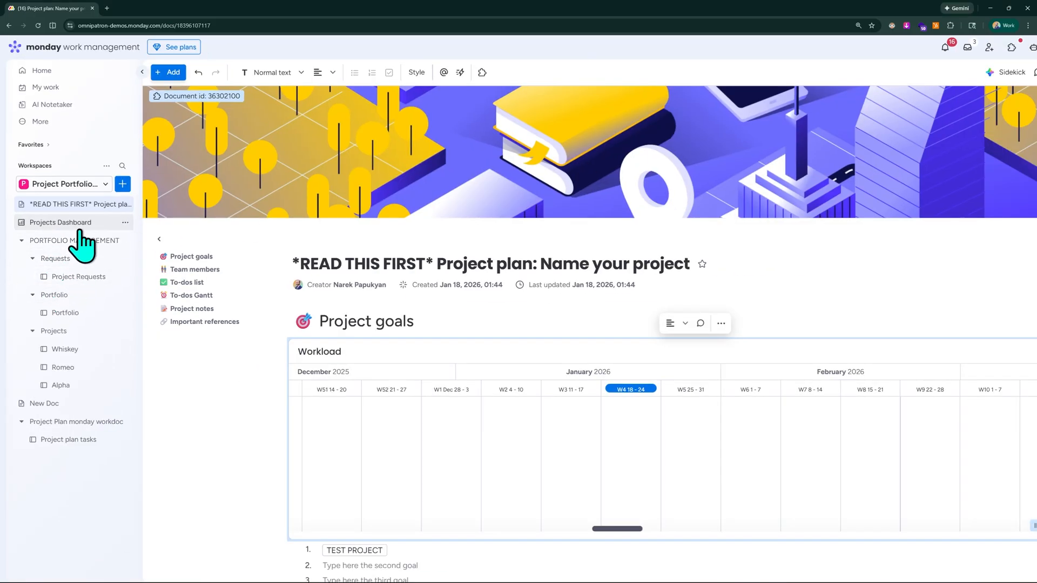
scroll(81, 243, up, 2)
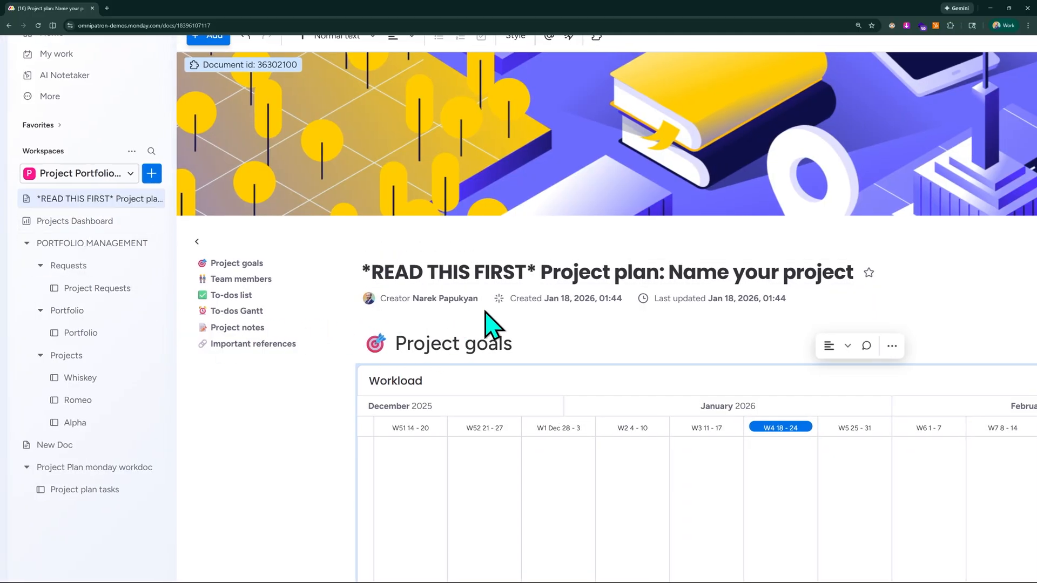
scroll(486, 322, down, 1)
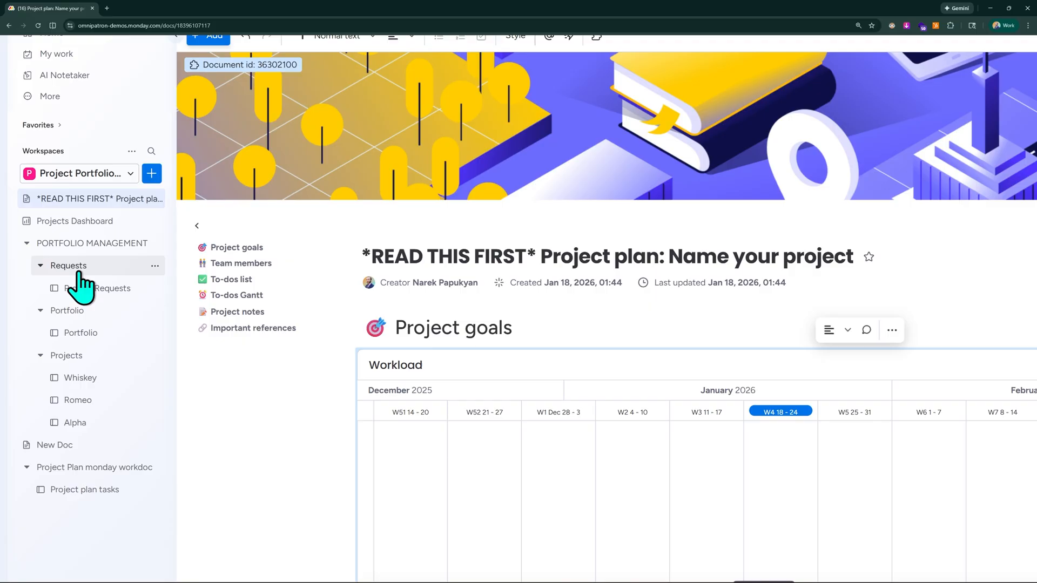
scroll(84, 240, down, 3)
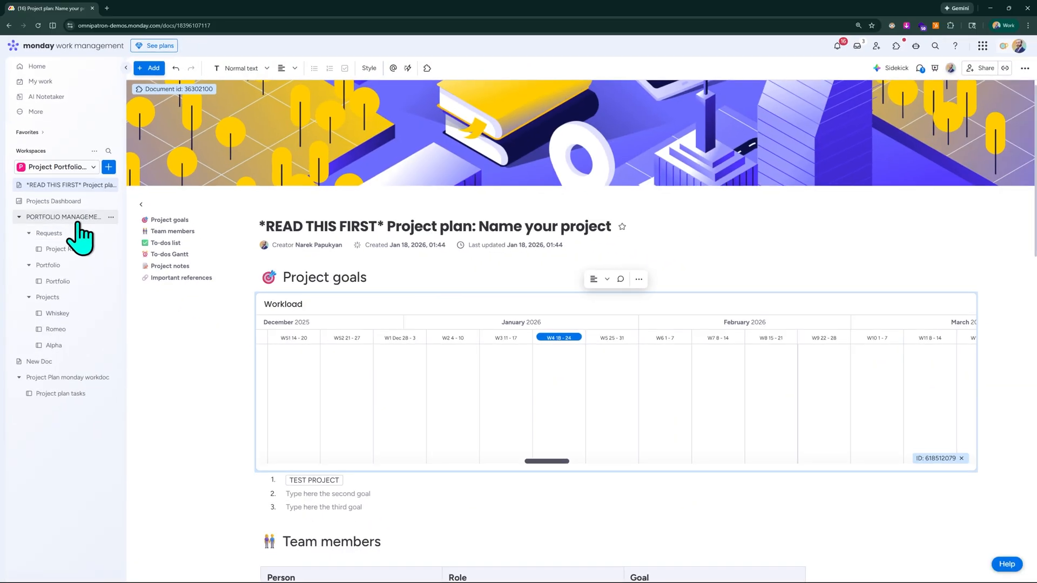
Review the whole doc, from Project goals and Team members through the to-dos table and Gantt to Important references.
scroll(359, 259, down, 1)
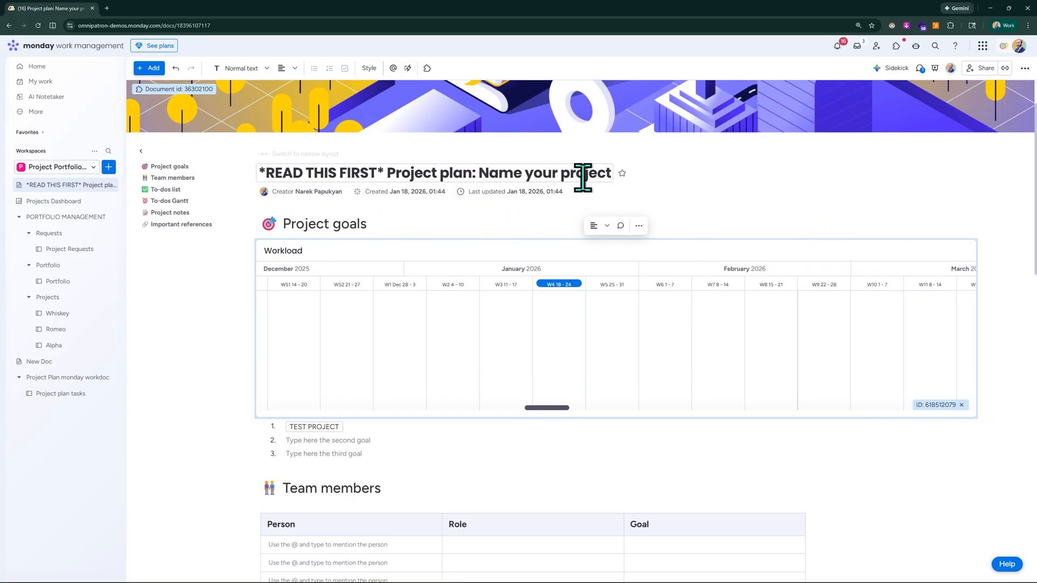
scroll(311, 254, down, 2)
scroll(299, 241, down, 2)
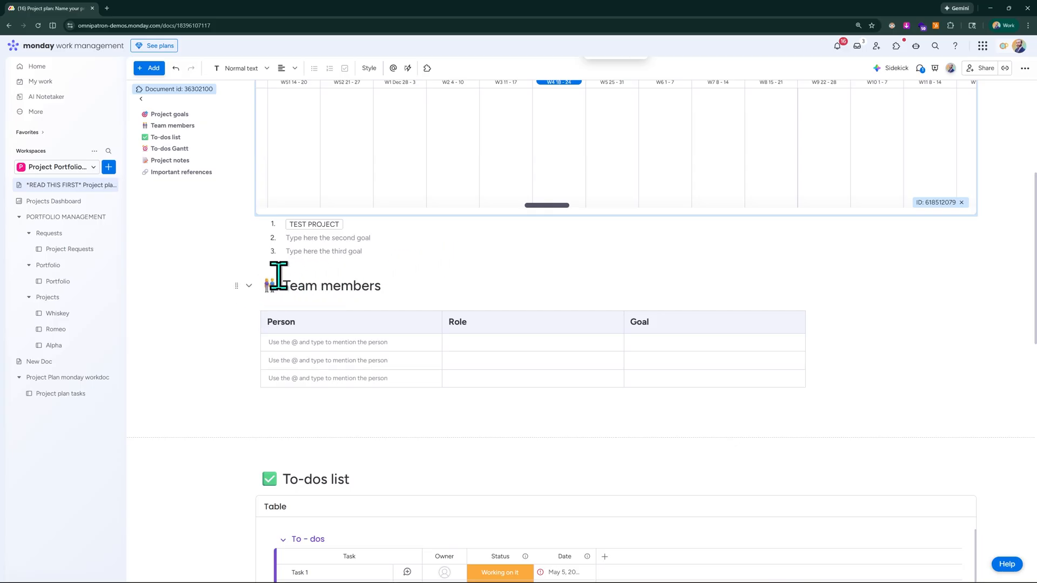
scroll(370, 304, down, 5)
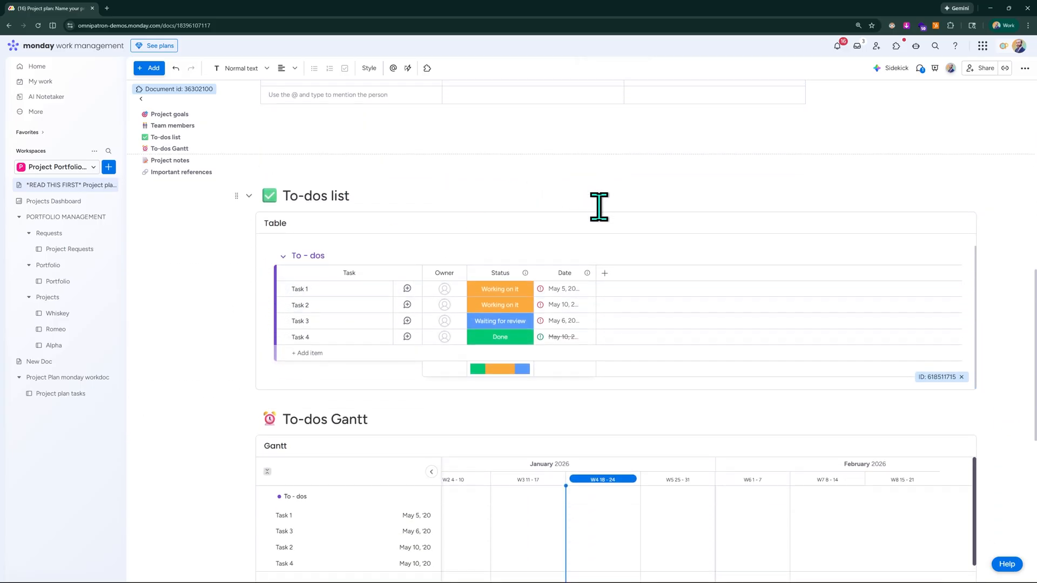
scroll(227, 427, down, 4)
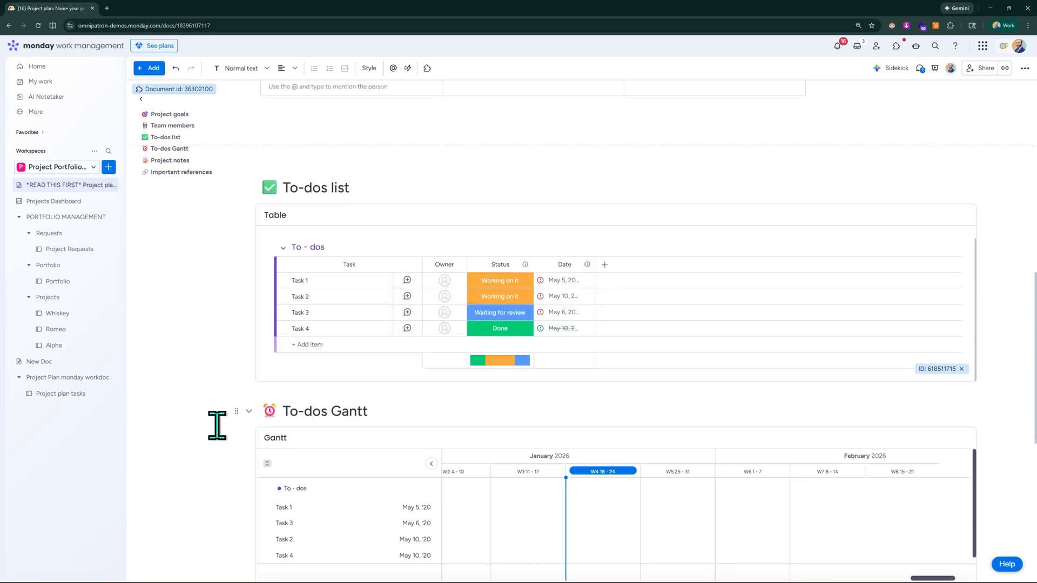
scroll(249, 434, down, 2)
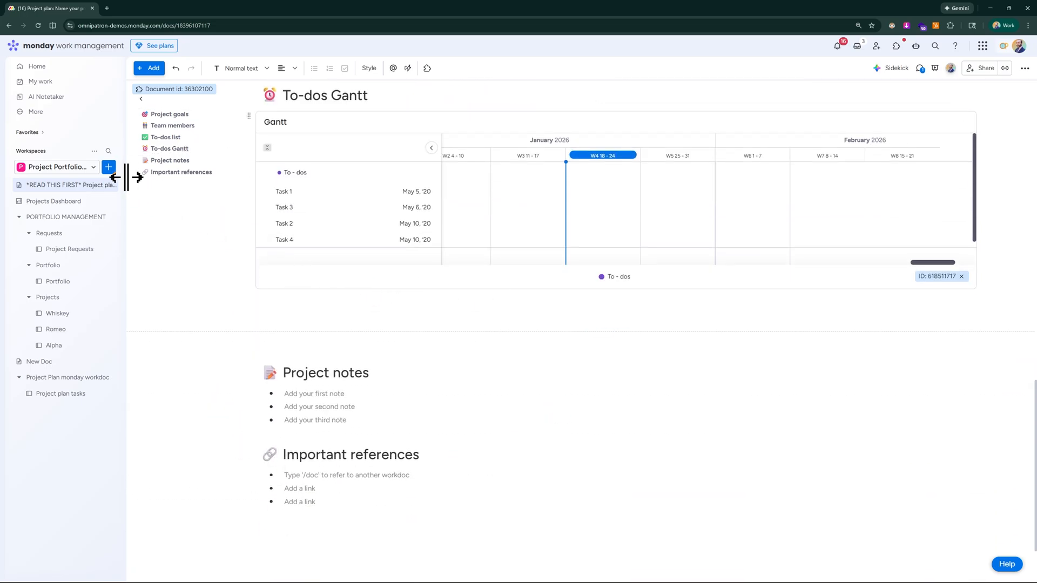
scroll(605, 324, up, 10)
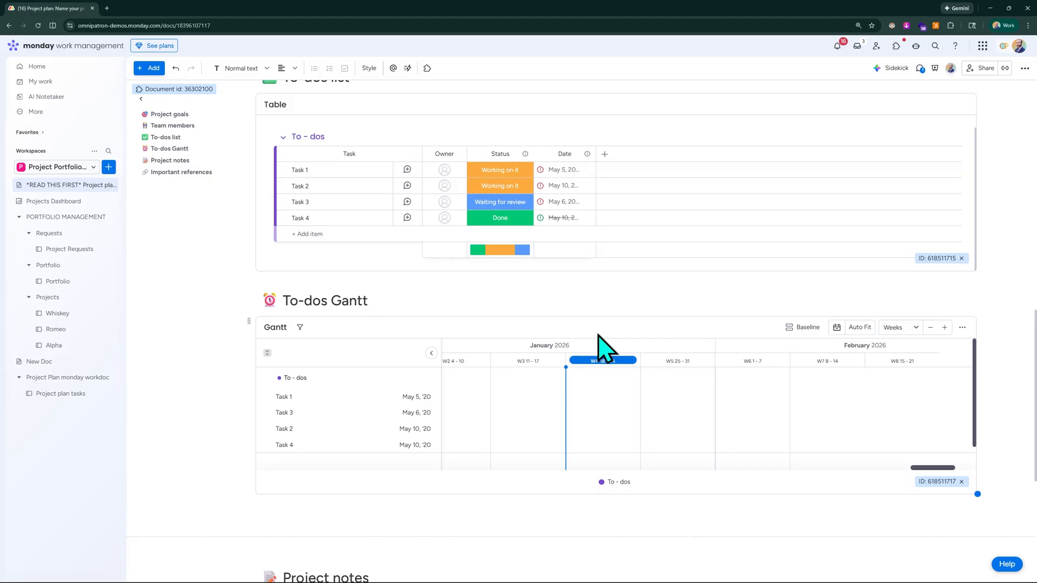
scroll(609, 296, up, 4)
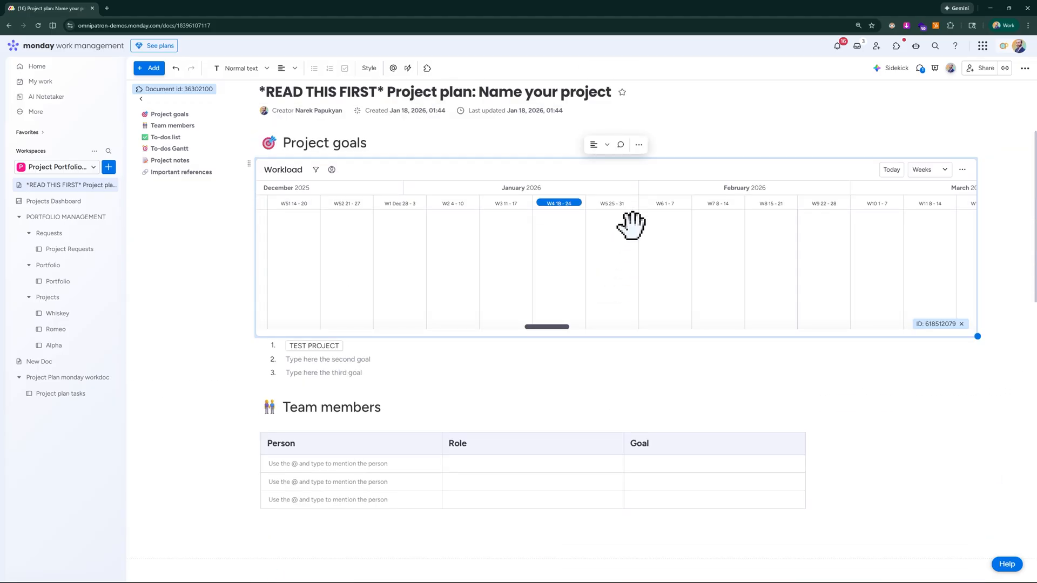
scroll(740, 104, up, 3)
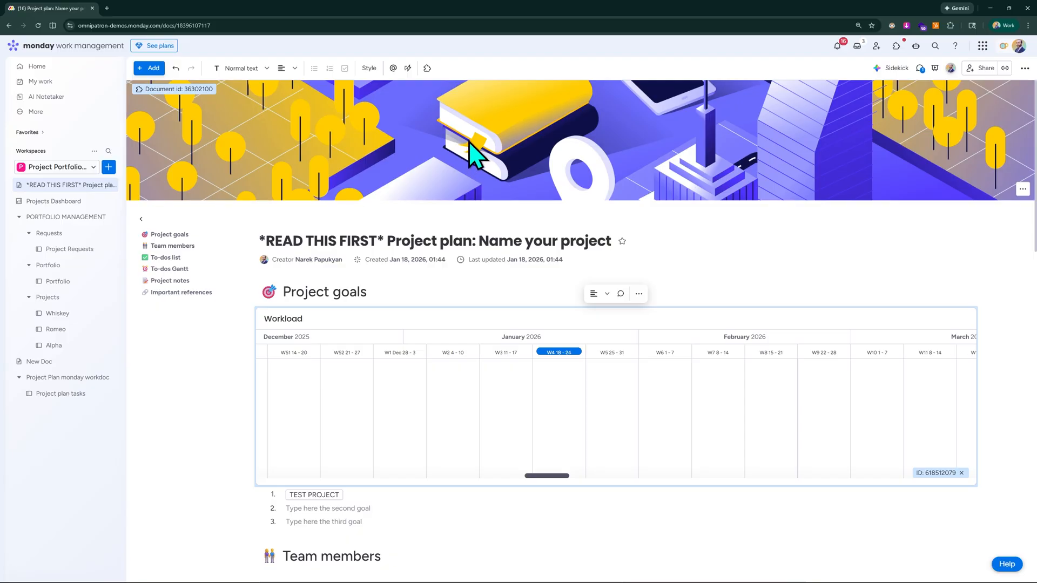
Check the doc's sharing options for invited people, editing rights and the public link, and close them unchanged.
click(986, 68)
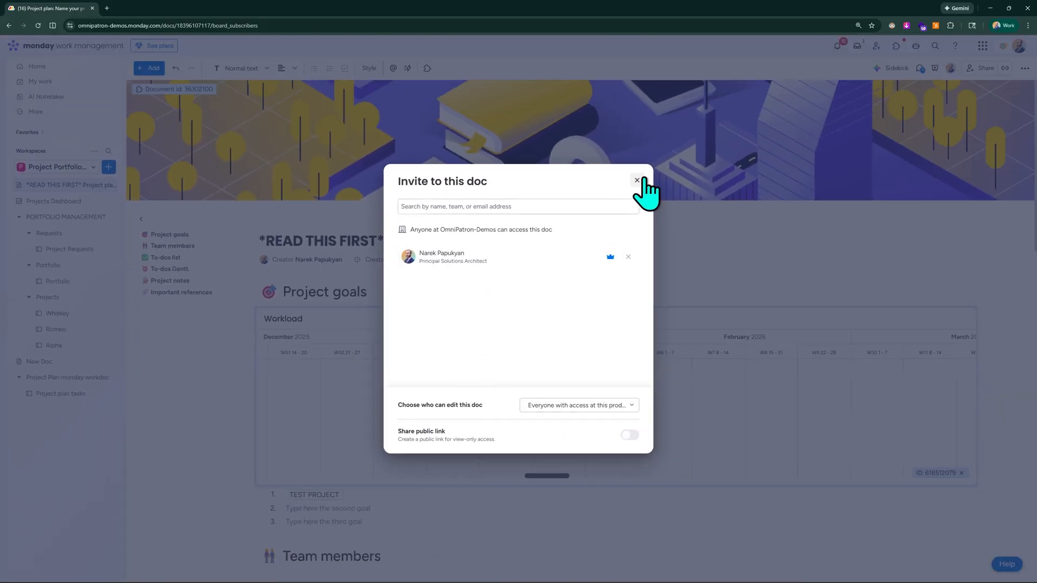
click(637, 181)
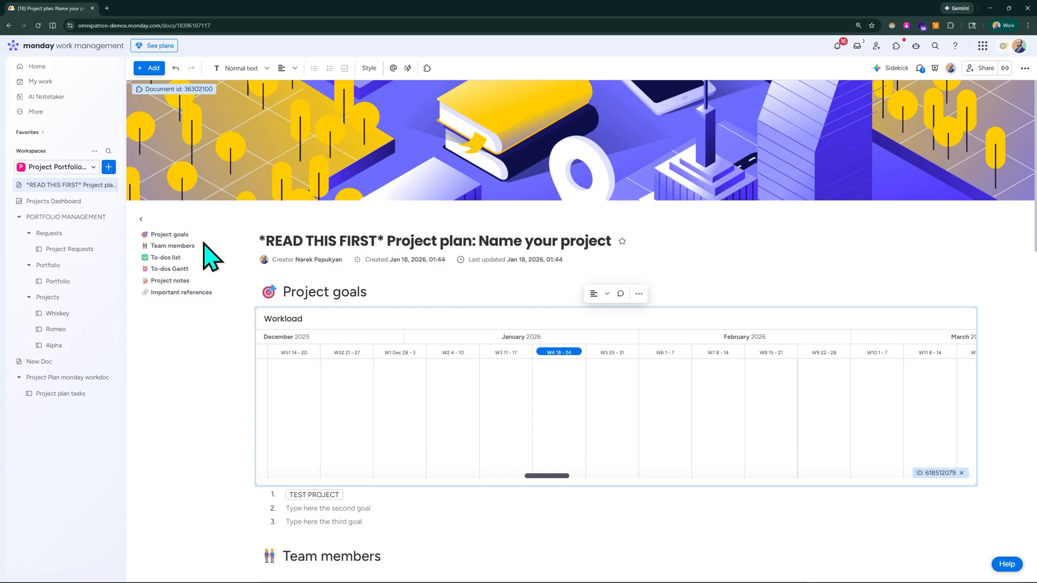